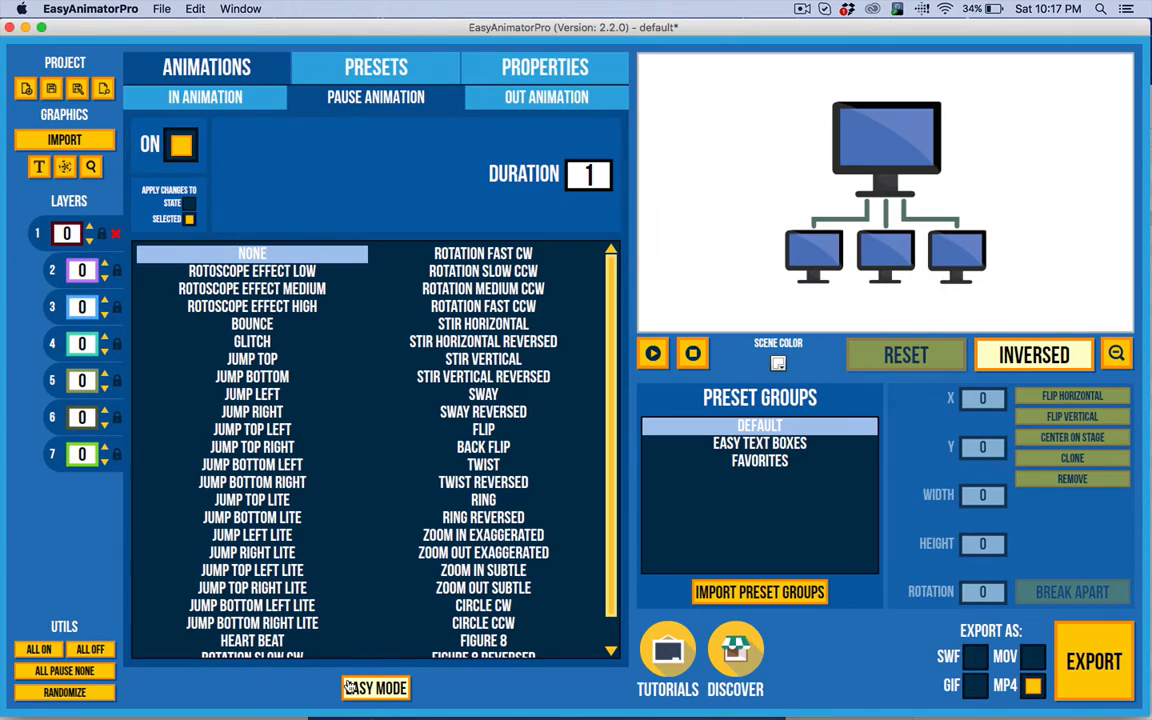
- Look over Easy Mode and the Advanced Mode settings, including the project properties and the large monitor's SVG properties
left_click(397, 690)
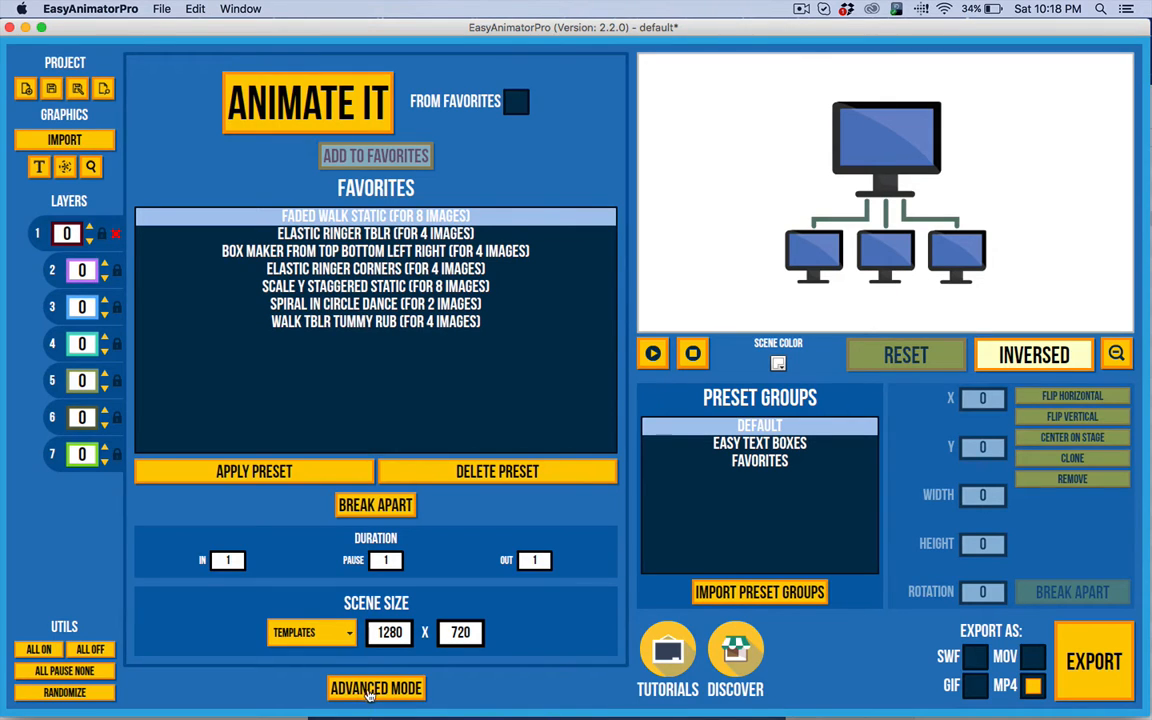
left_click(378, 690)
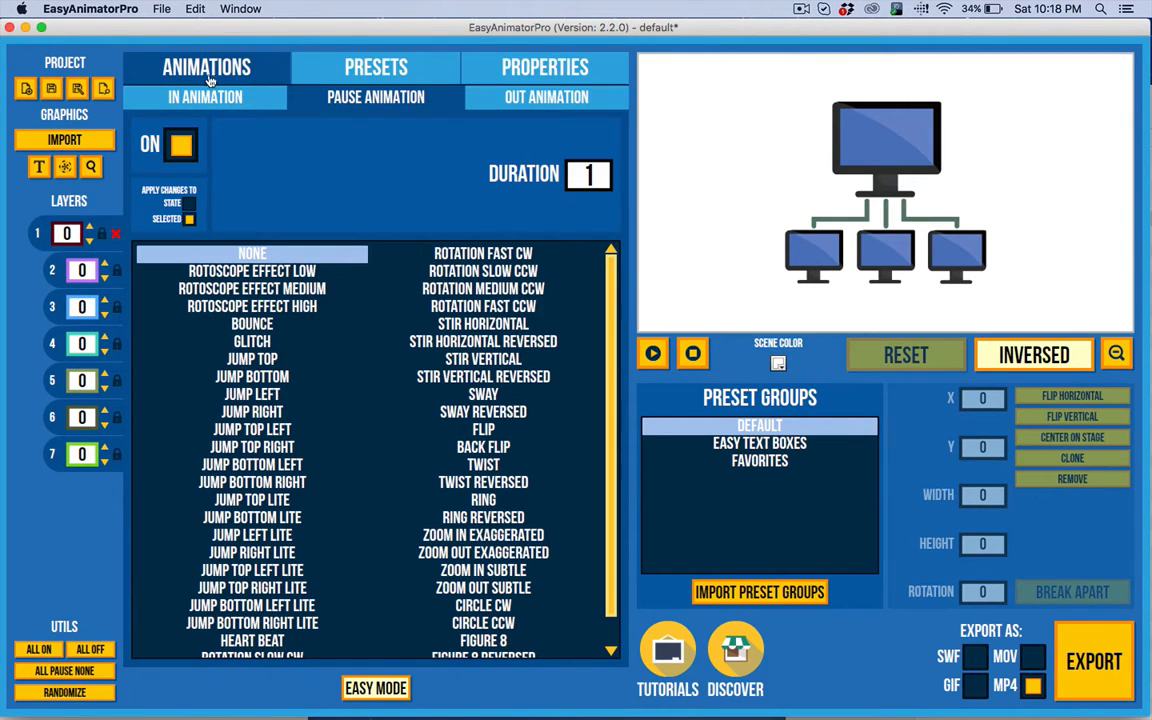
left_click(303, 68)
left_click(508, 74)
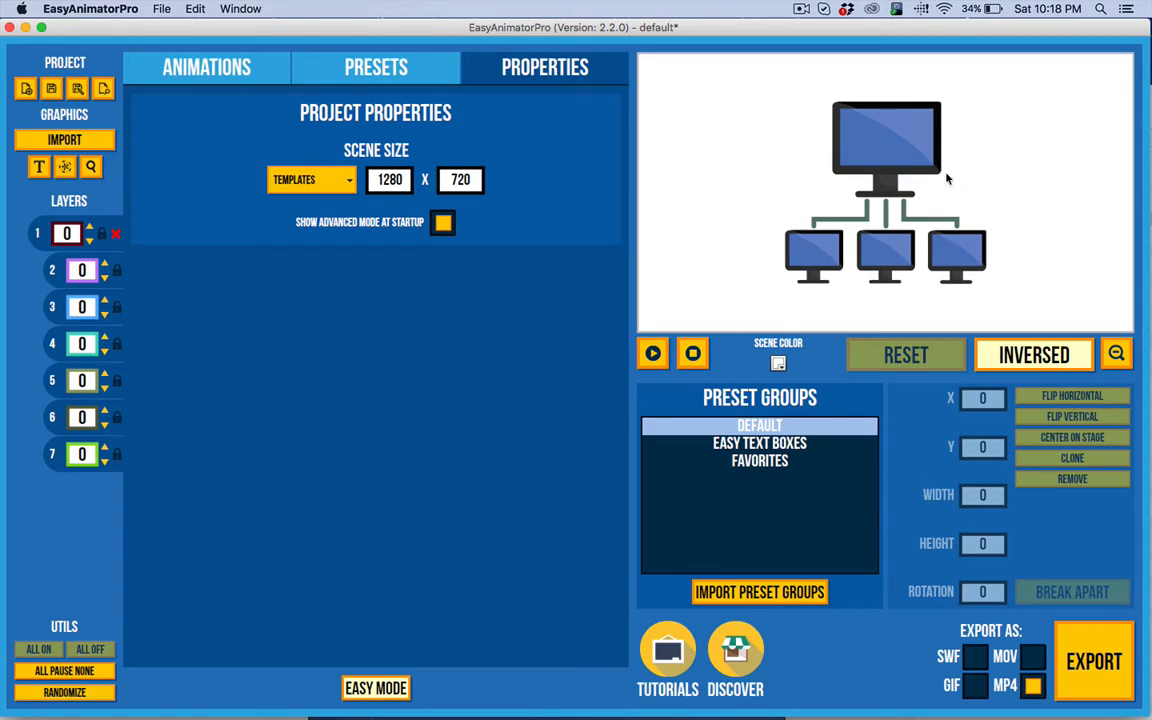
left_click(899, 130)
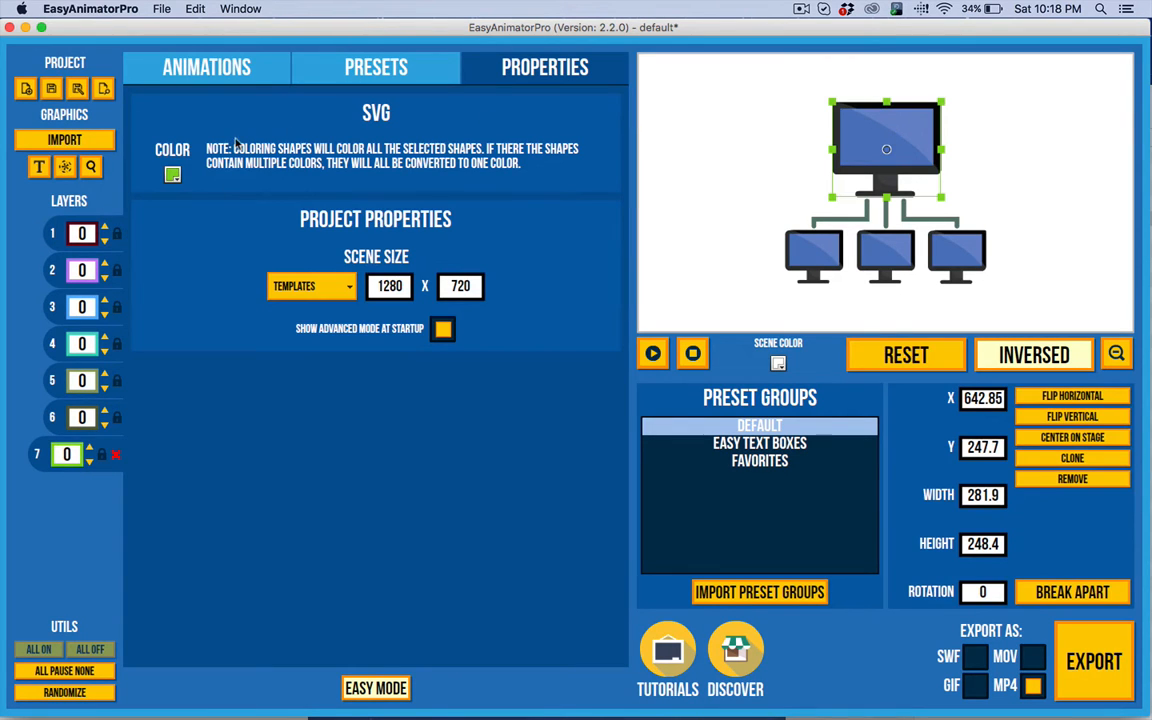
- Add the text "Test" in the empty area beside the large monitor
left_click(41, 167)
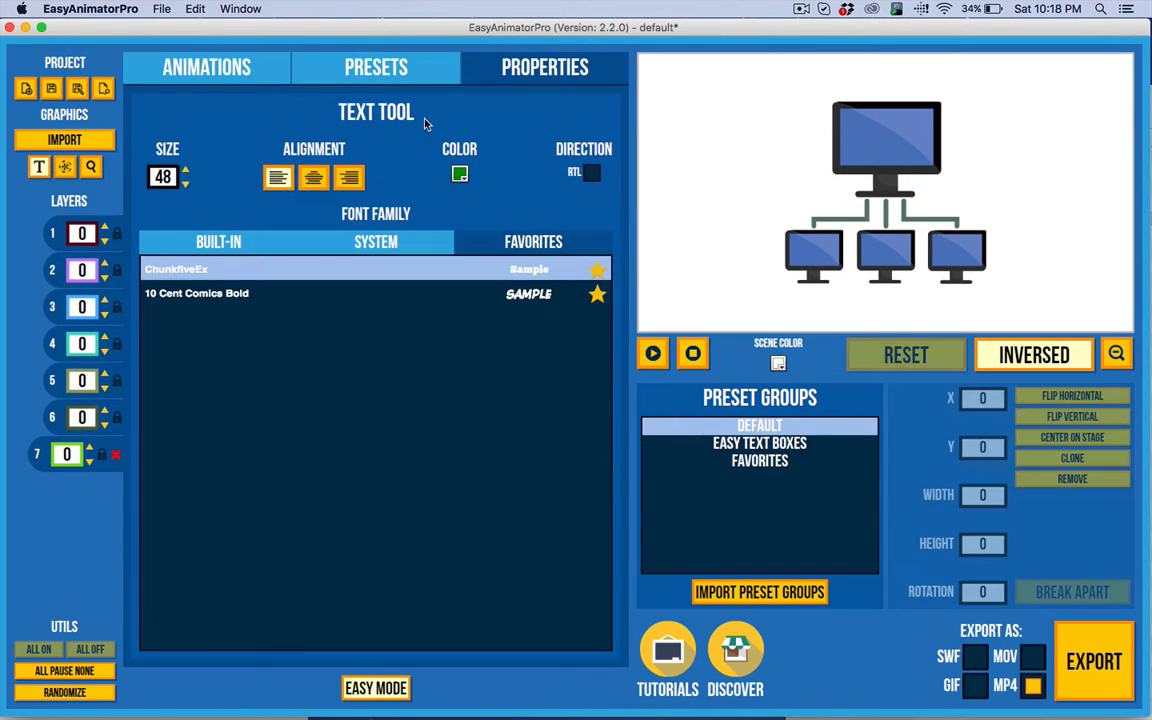
left_click(731, 118)
type("Test")
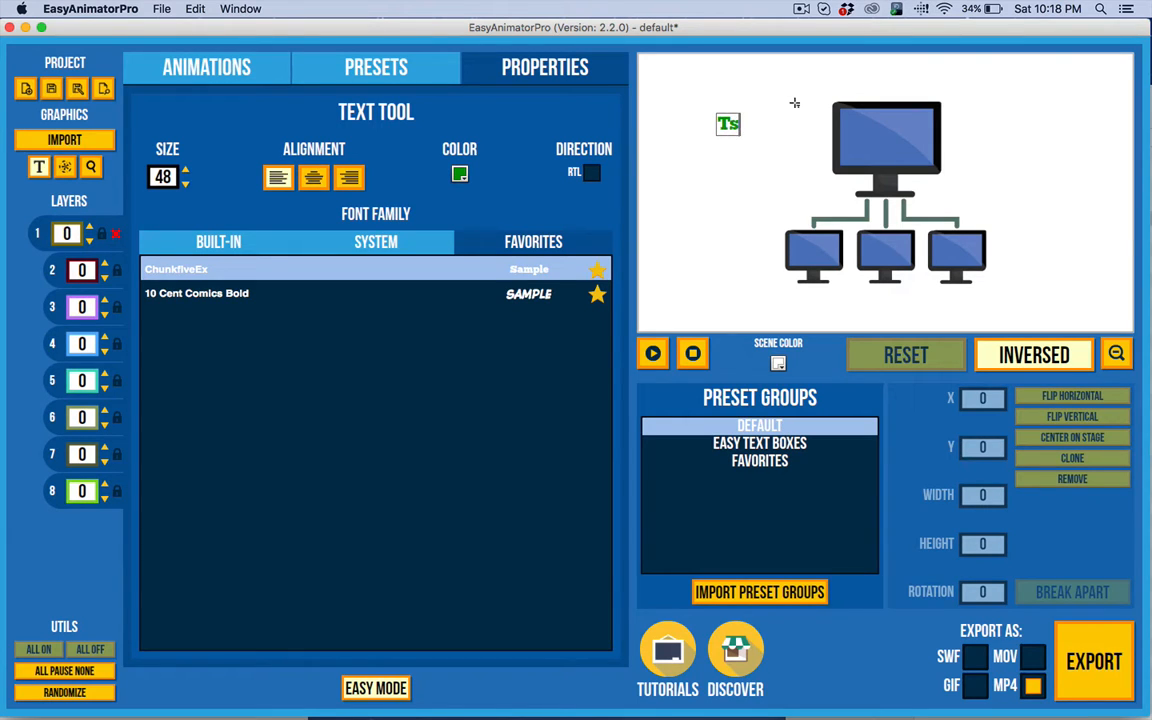
left_click(726, 210)
left_click(40, 170)
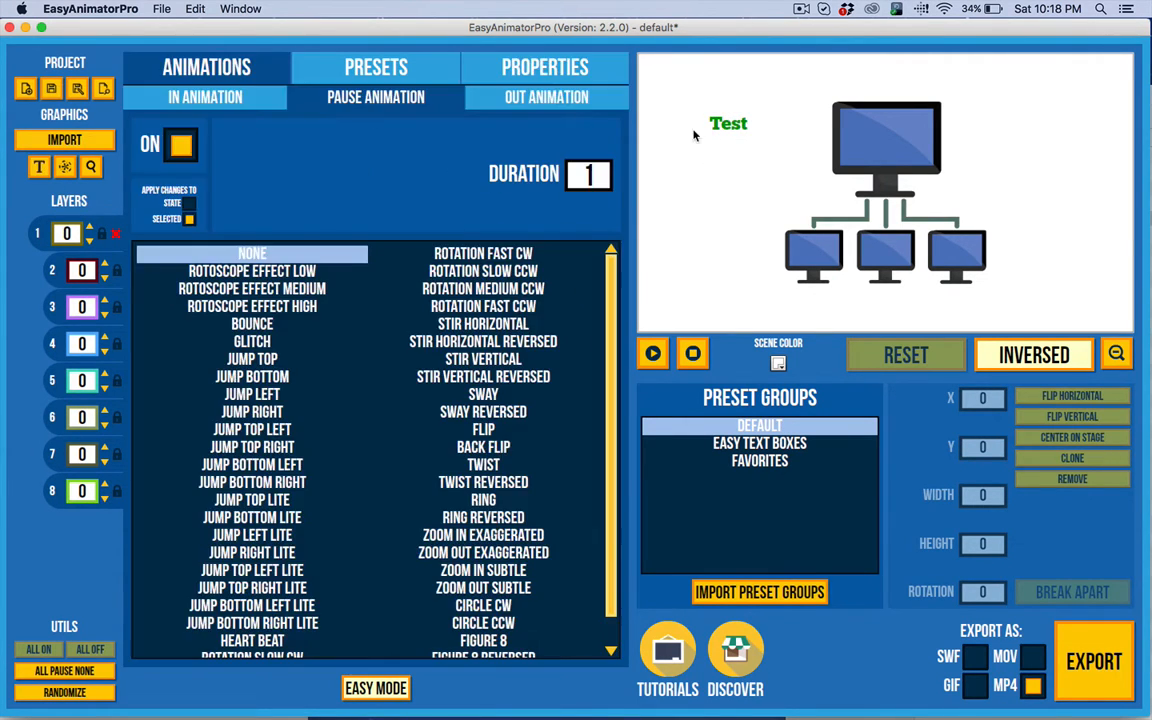
- Compare the properties of the "Test" text and the large monitor, and remove the text graphic from the scene
left_click(545, 68)
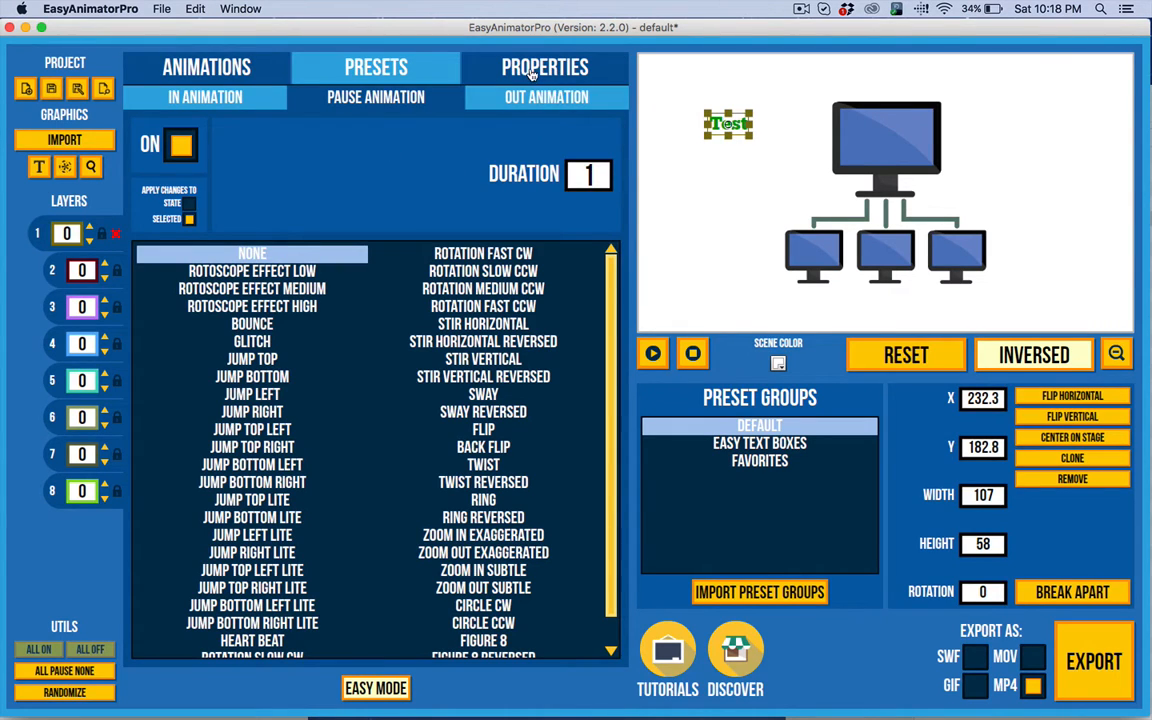
left_click(872, 148)
left_click(711, 123)
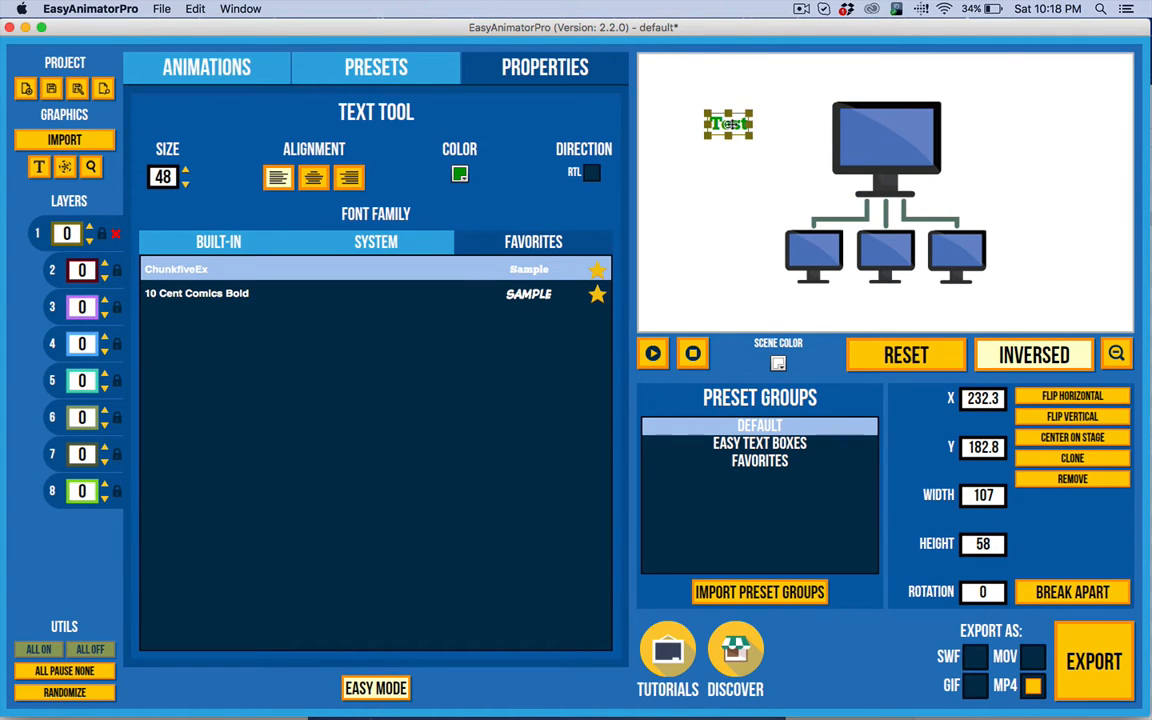
left_click(1045, 479)
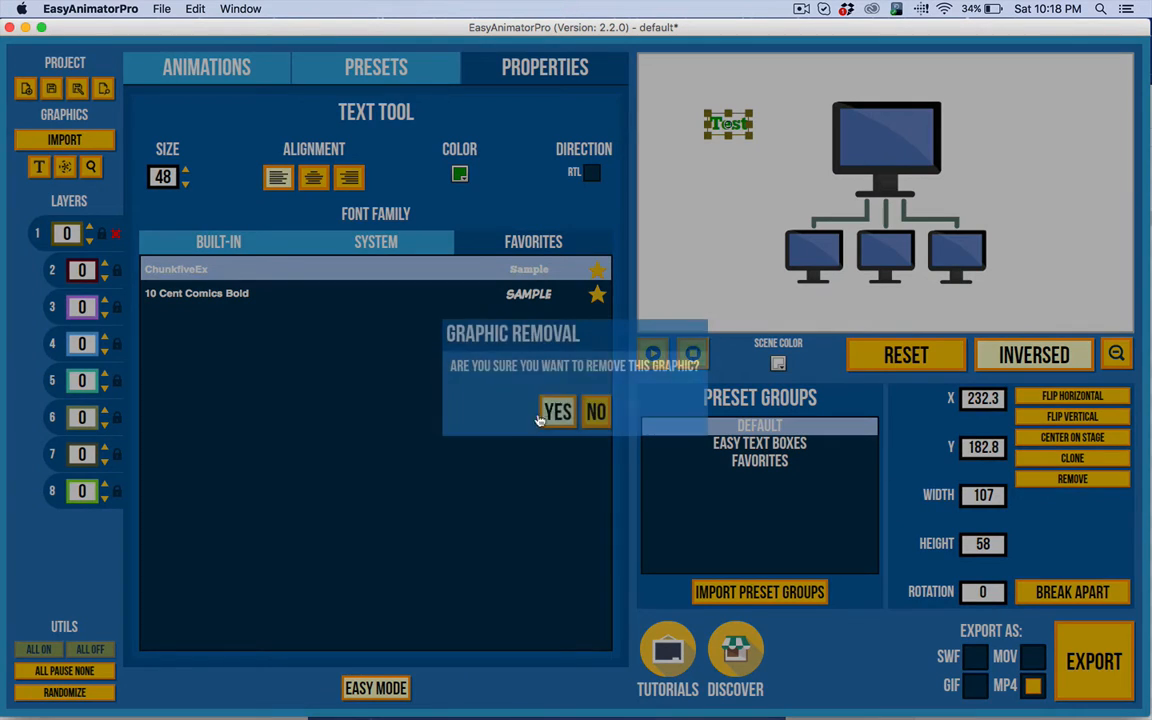
left_click(563, 420)
- Select the large monitor and examine the options offered for its in, pause and out animations
left_click(882, 150)
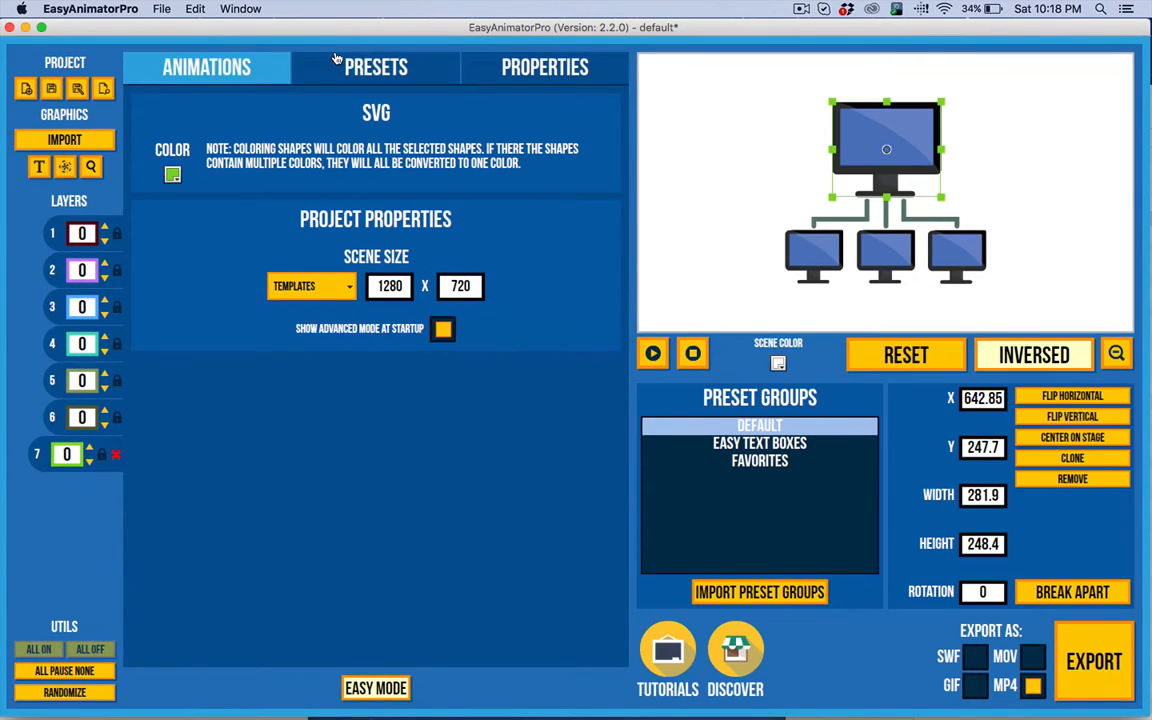
left_click(258, 70)
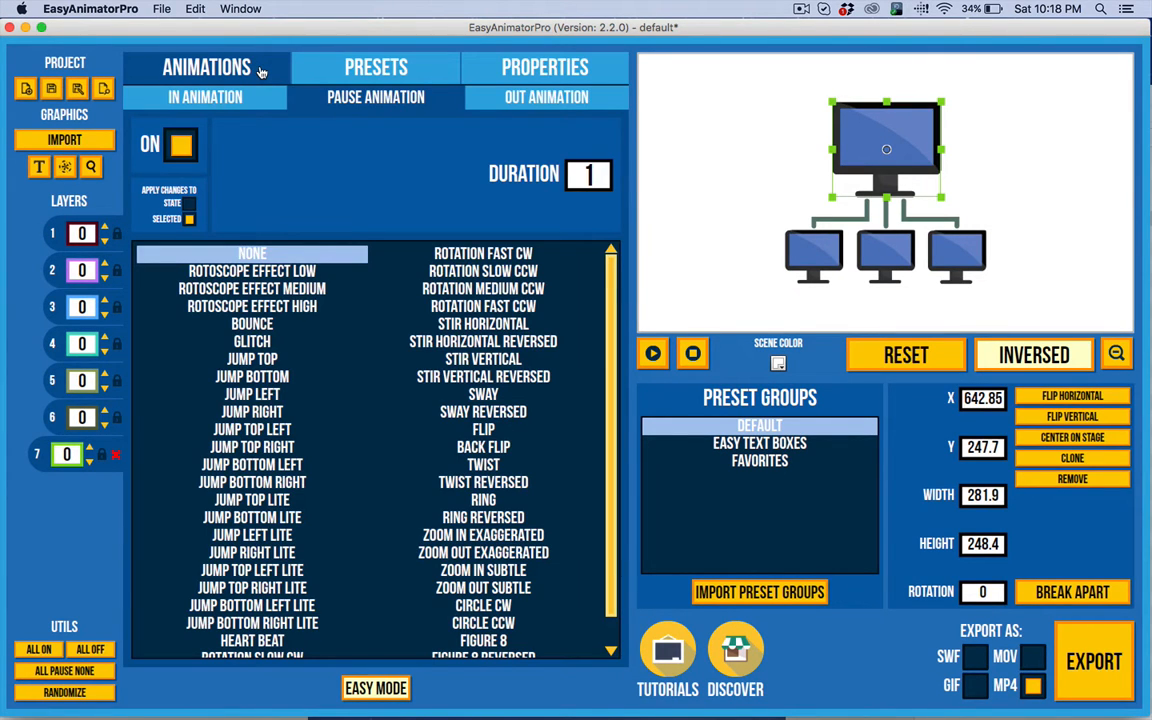
left_click(244, 99)
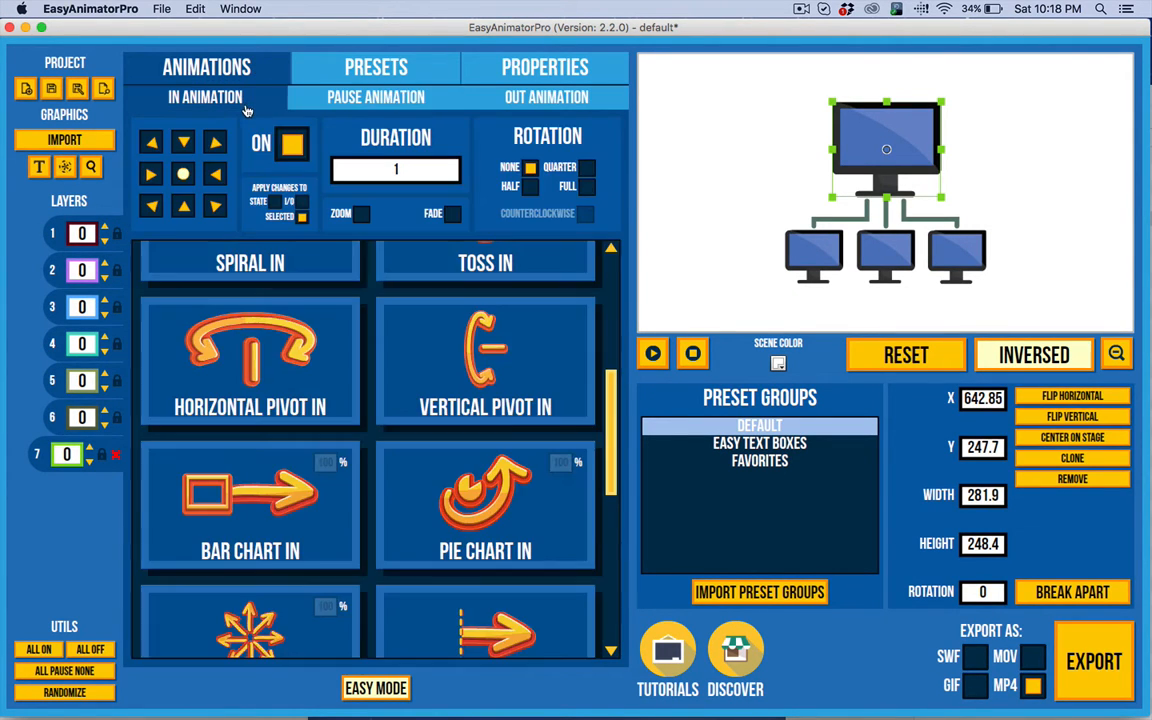
left_click(370, 98)
left_click(472, 98)
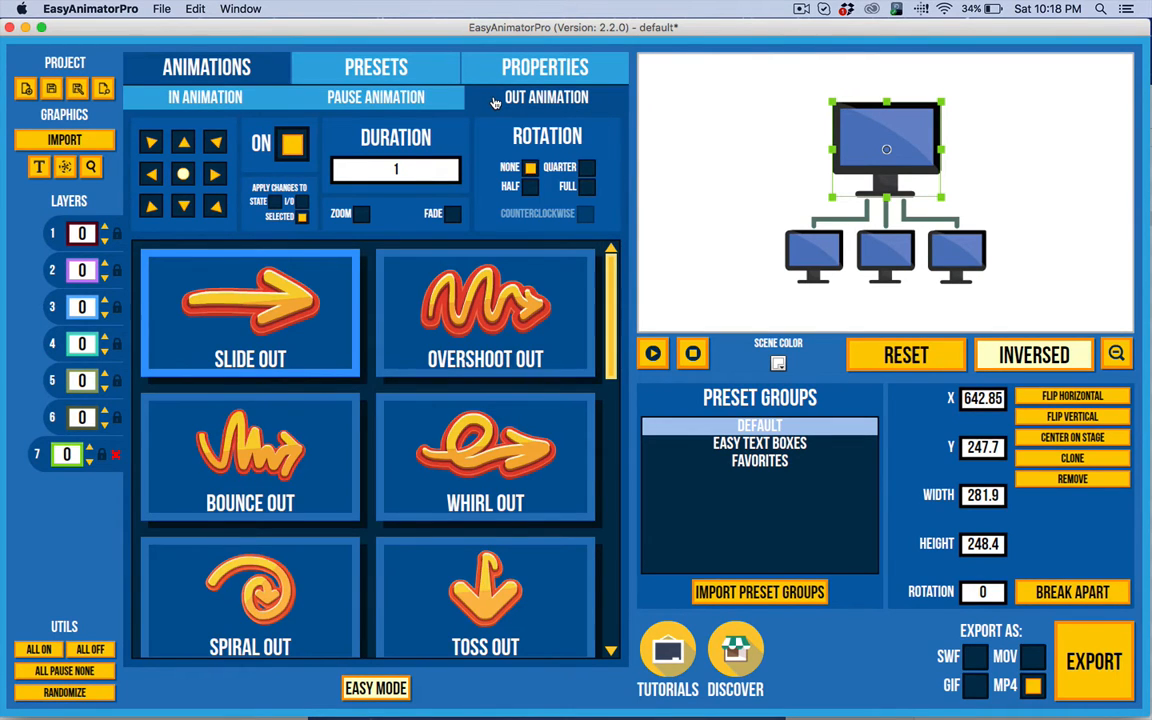
left_click(205, 98)
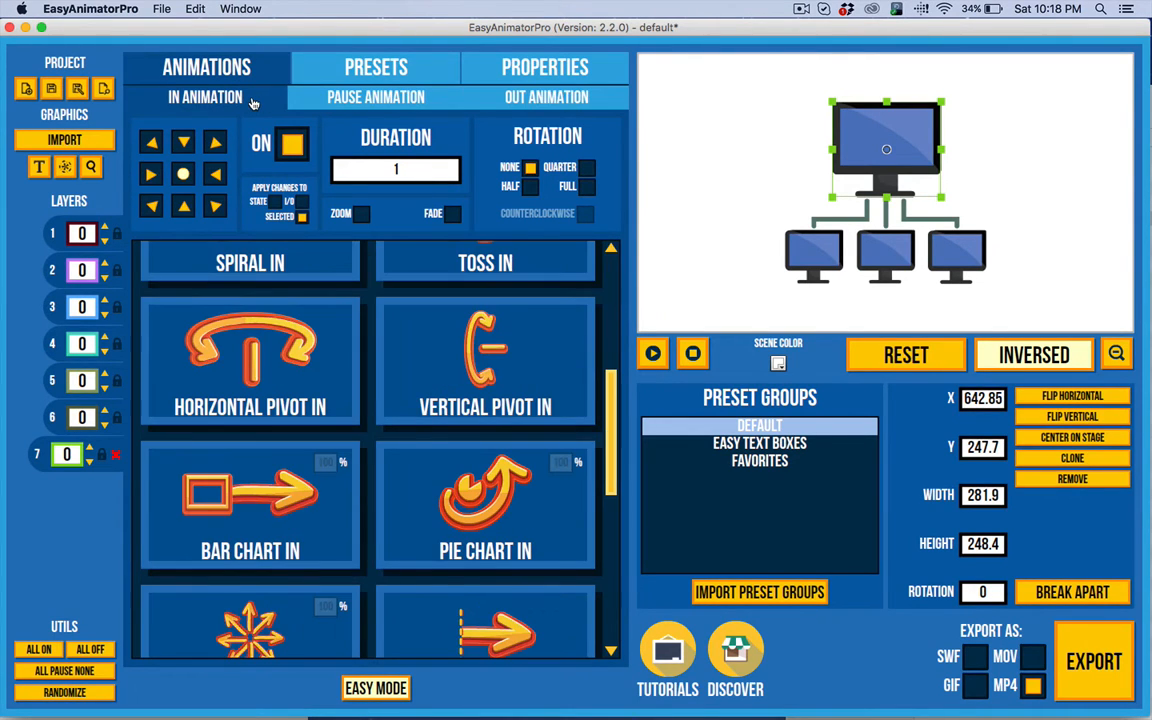
left_click(476, 99)
left_click(255, 106)
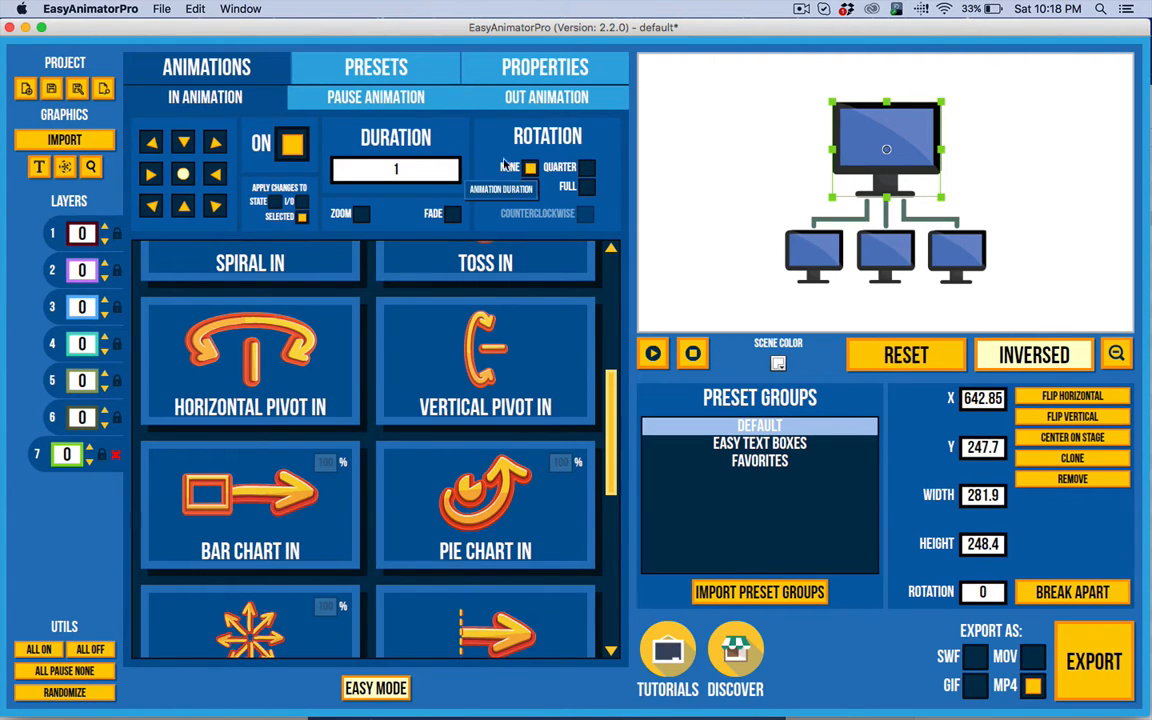
left_click(500, 100)
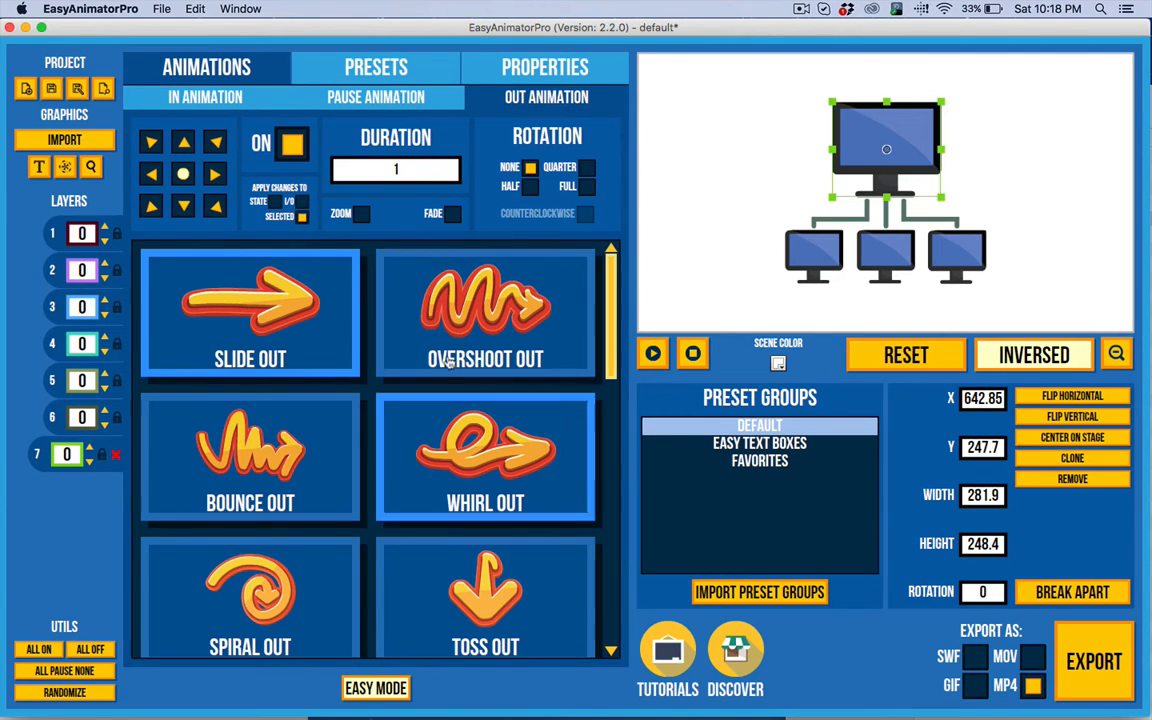
left_click_drag(611, 310, 625, 657)
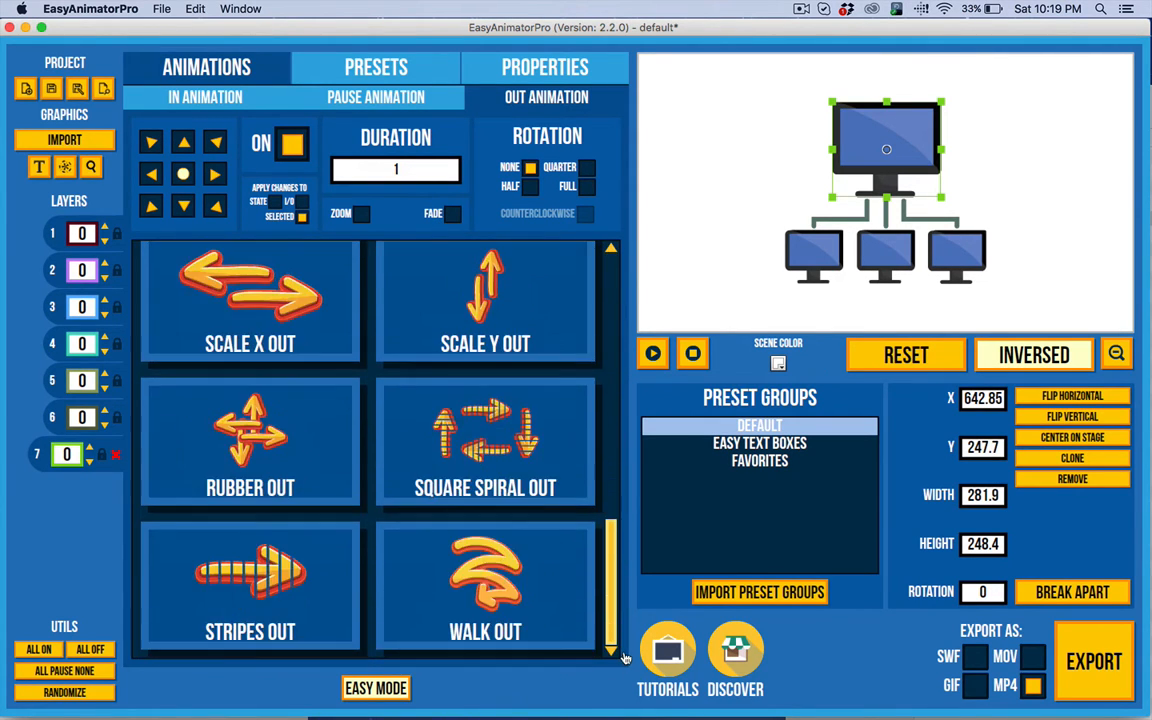
left_click(218, 100)
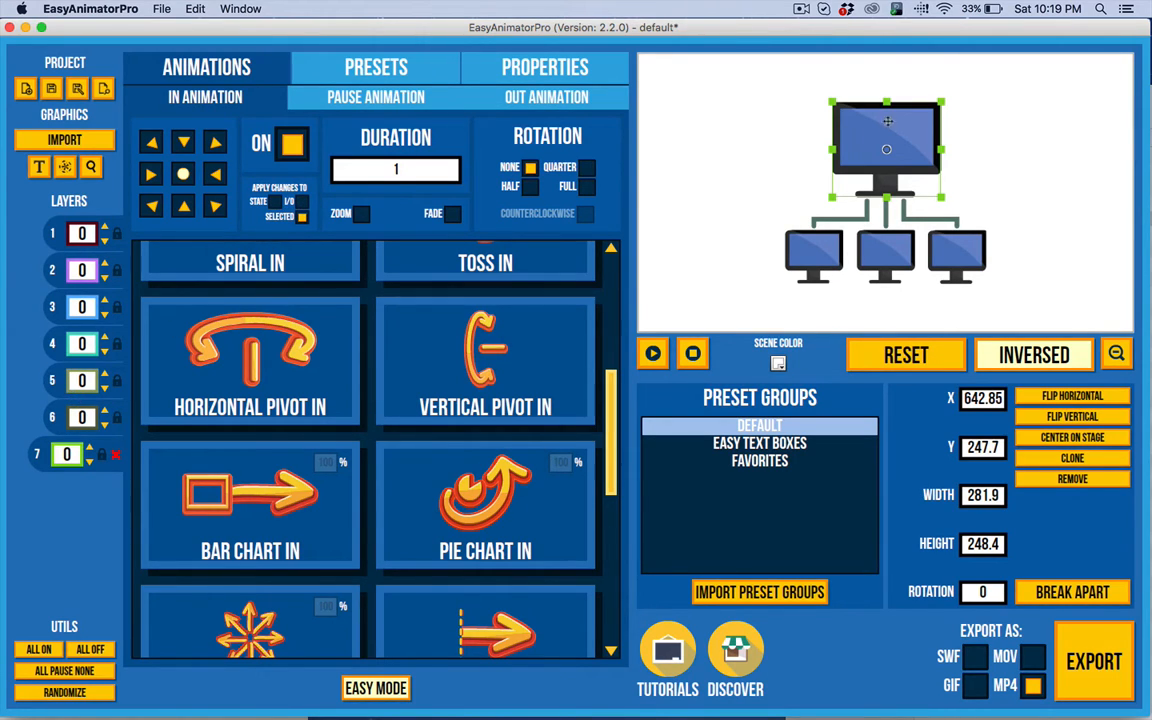
- Go through layers 1 to 4 and review the in, pause and out animation settings of layer 4
left_click(54, 239)
left_click(52, 263)
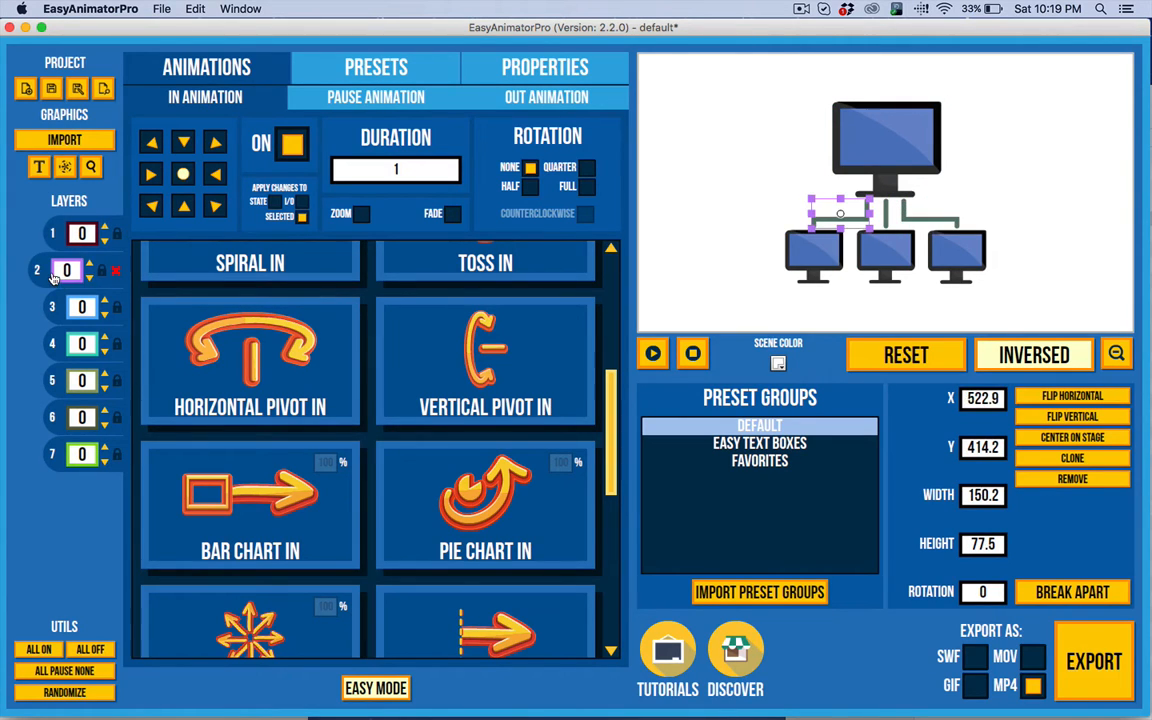
left_click(53, 312)
left_click(52, 343)
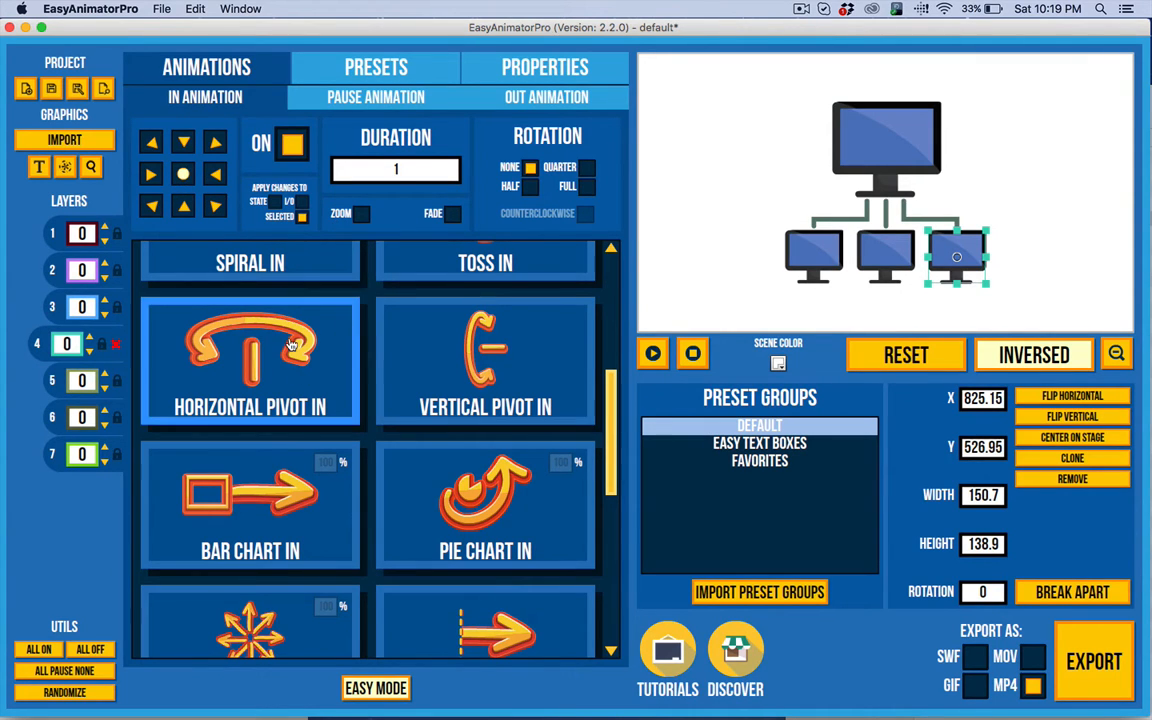
left_click_drag(615, 404, 607, 279)
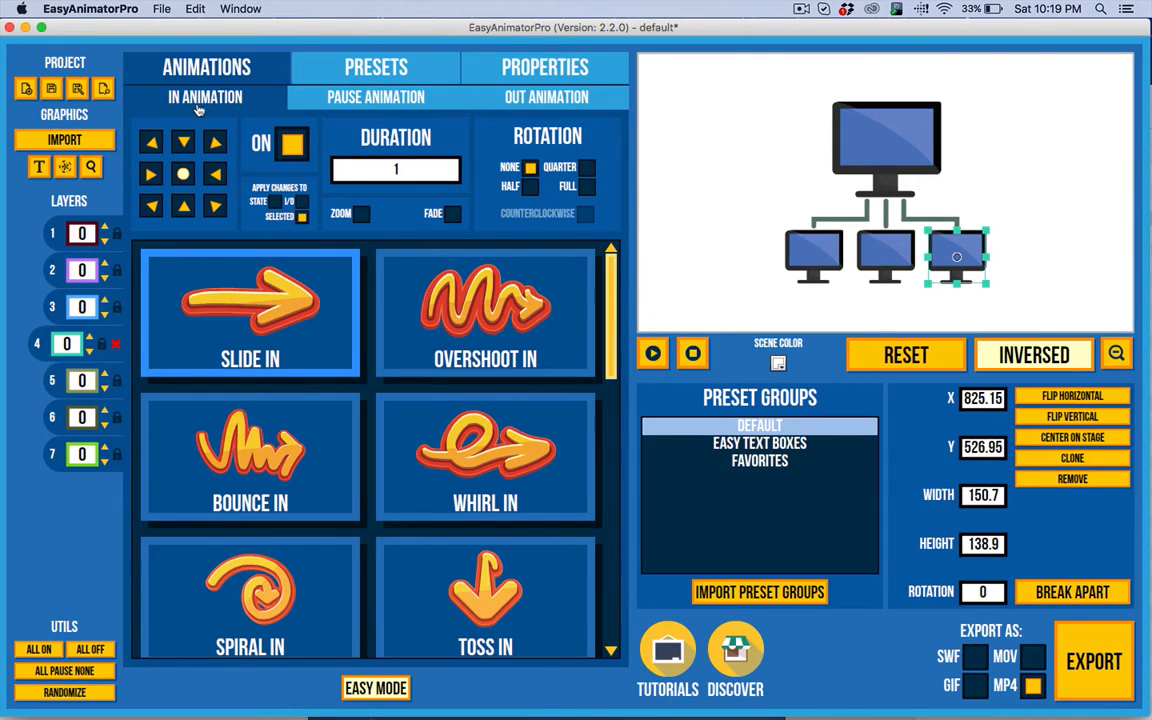
left_click(318, 108)
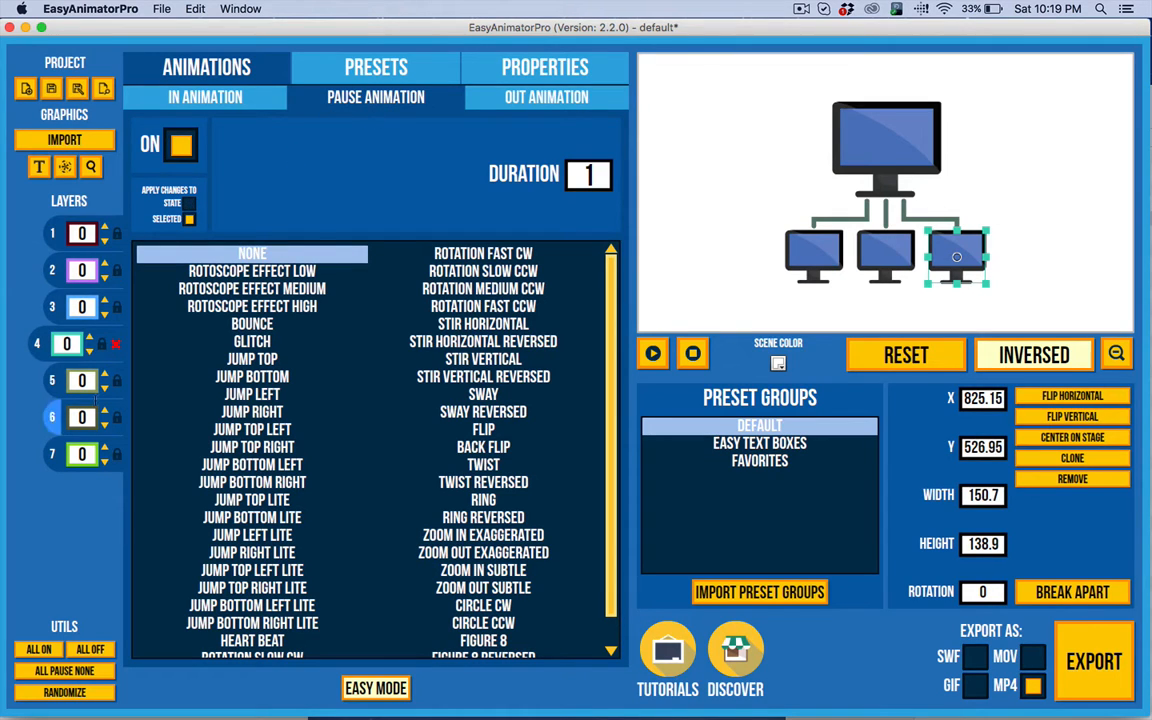
left_click(514, 104)
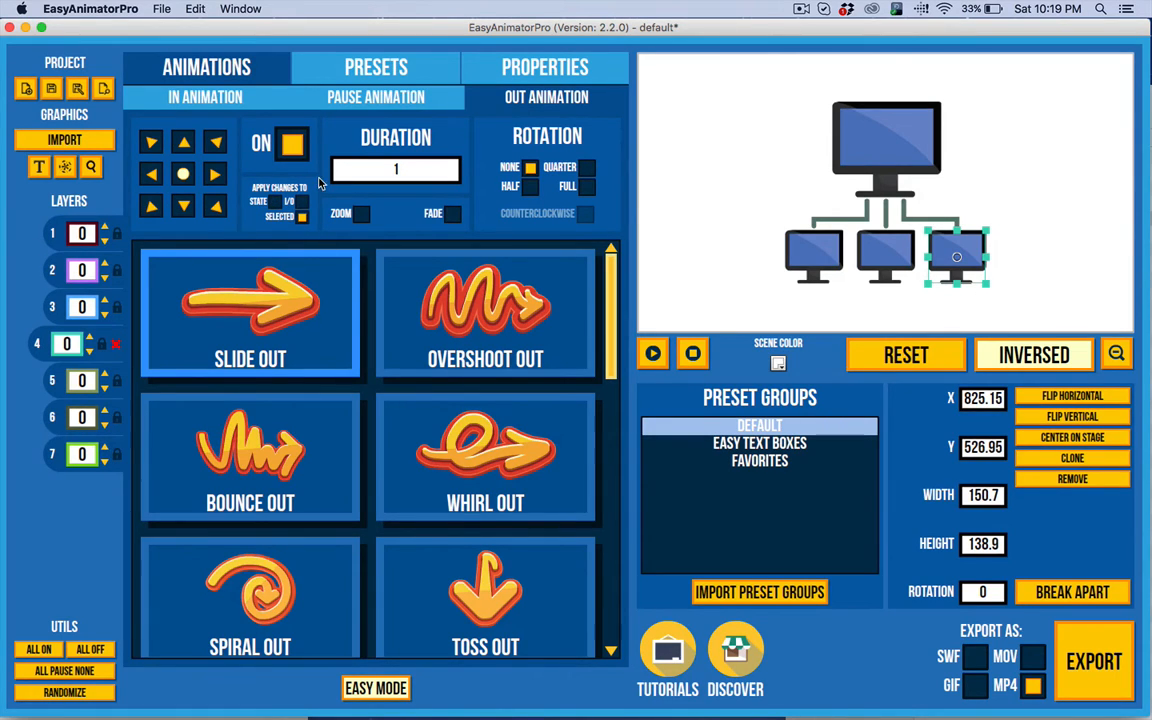
left_click(160, 97)
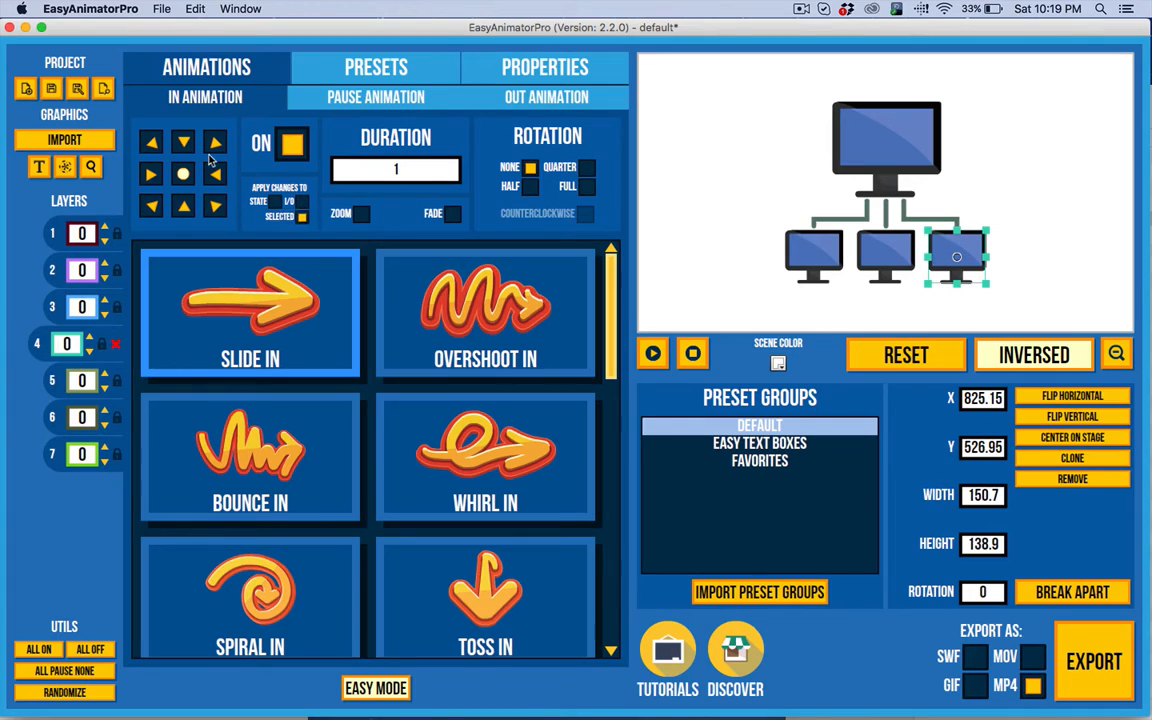
- Apply Bounce In with the straight-down direction to the In state of all graphics and preview the animation
left_click(477, 346)
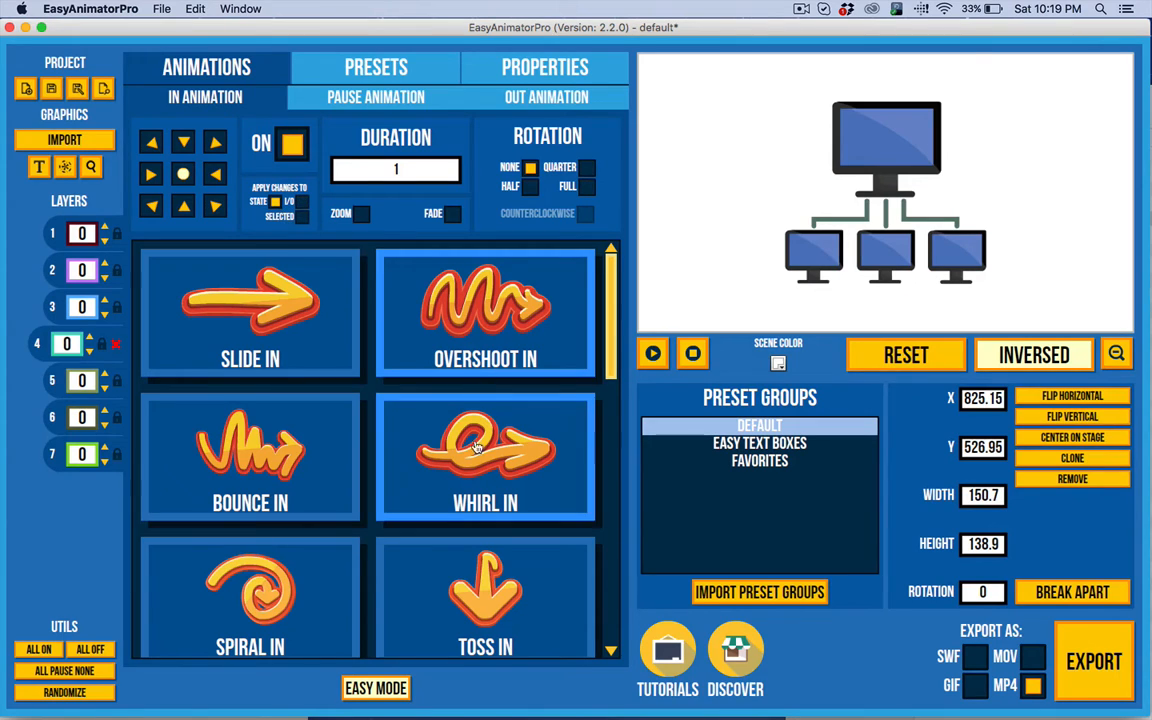
left_click(268, 458)
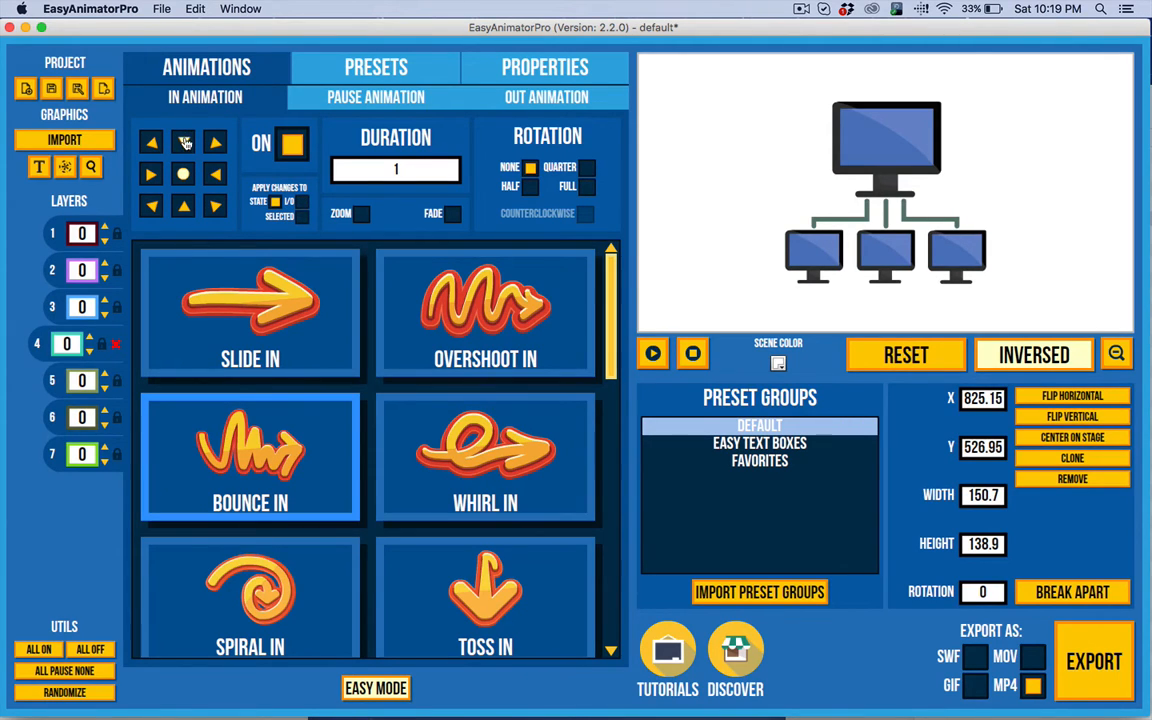
left_click(184, 142)
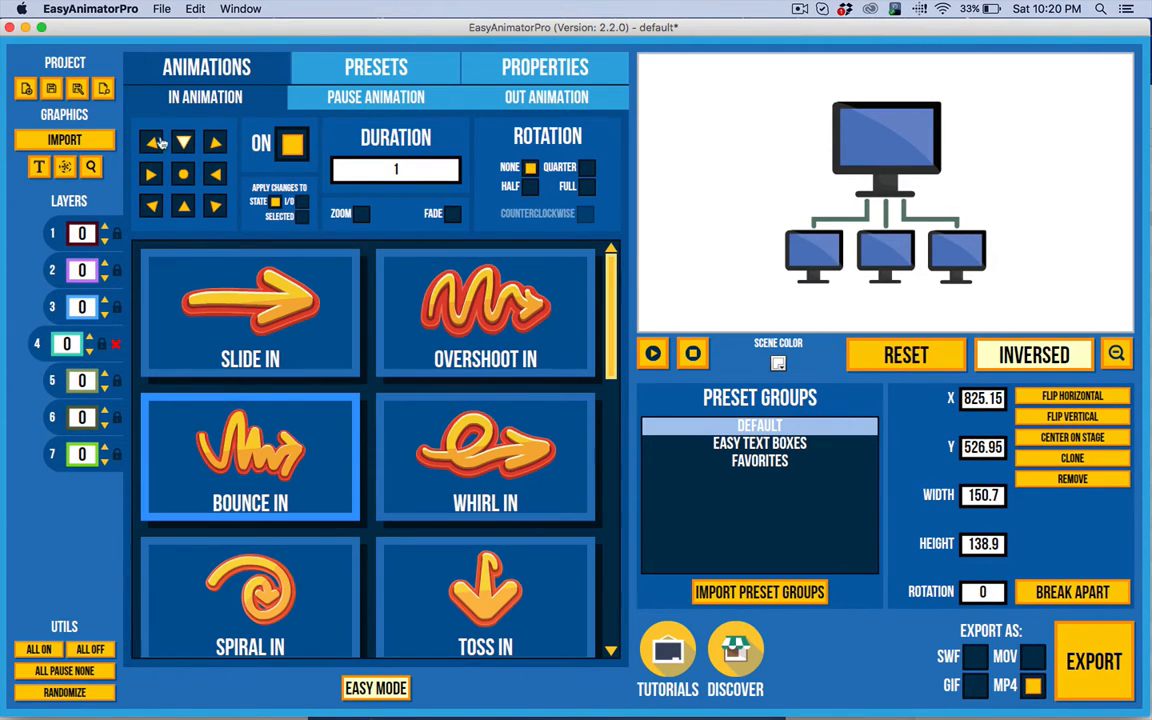
left_click(653, 355)
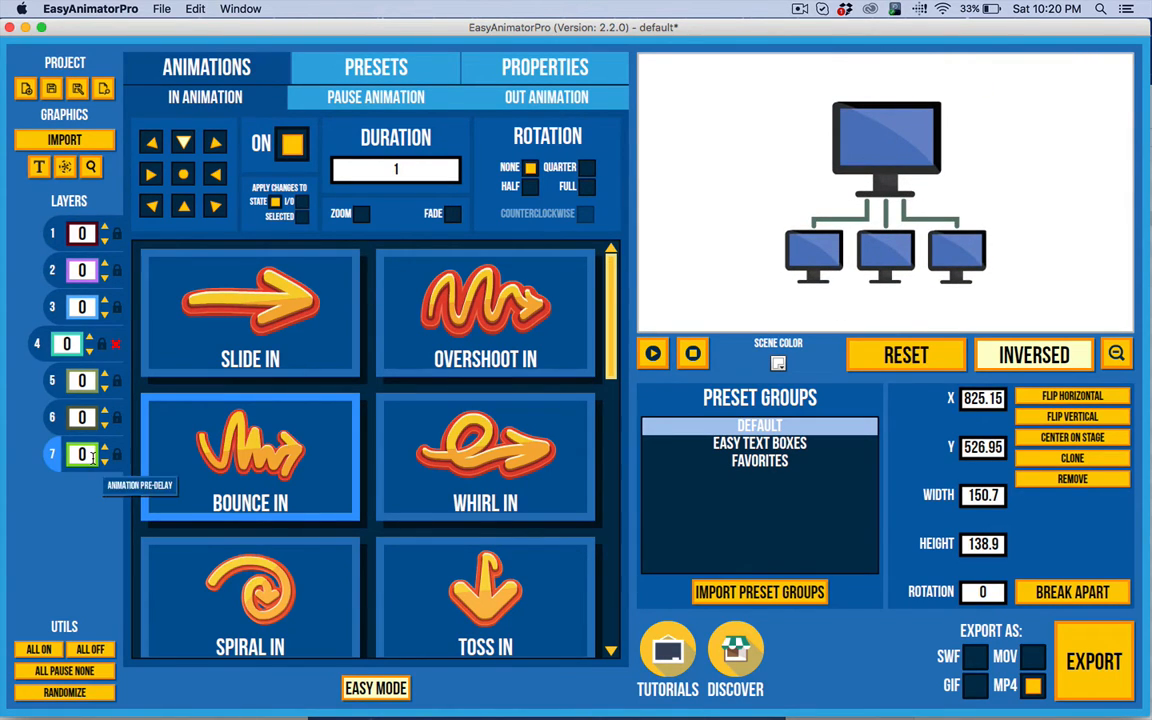
- Limit changes to the selected graphic, set the large monitor's in-animation direction to straight up, and preview it
left_click(302, 216)
left_click(886, 148)
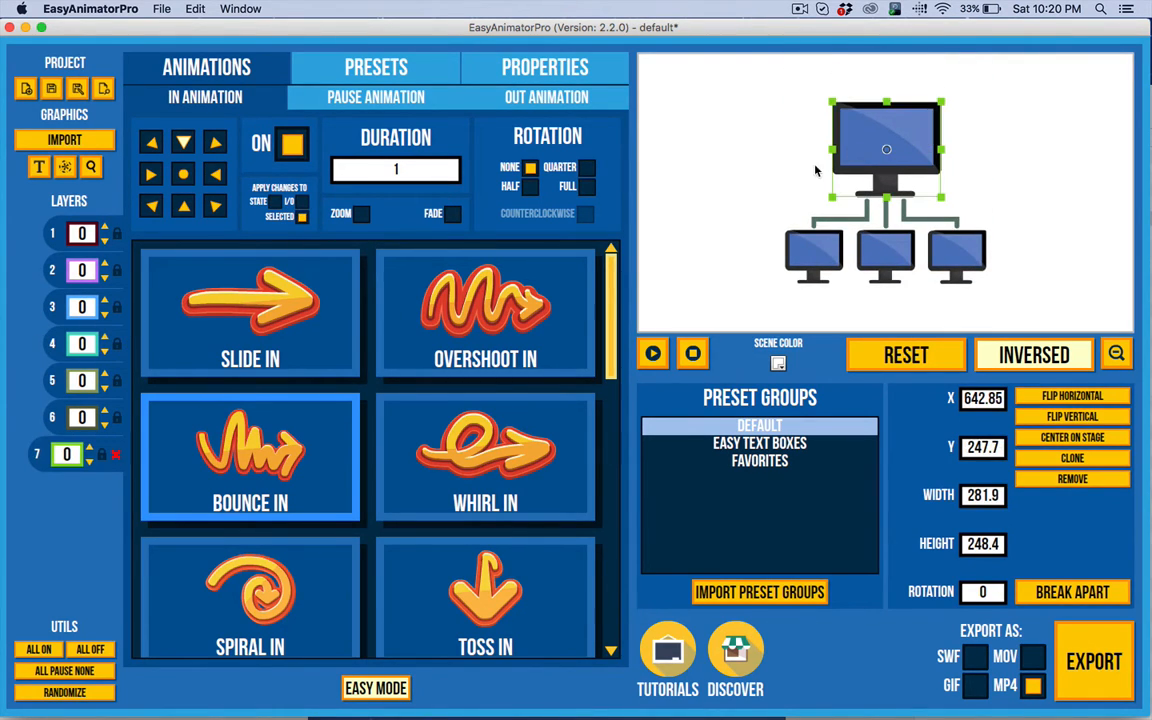
left_click(184, 207)
left_click(652, 354)
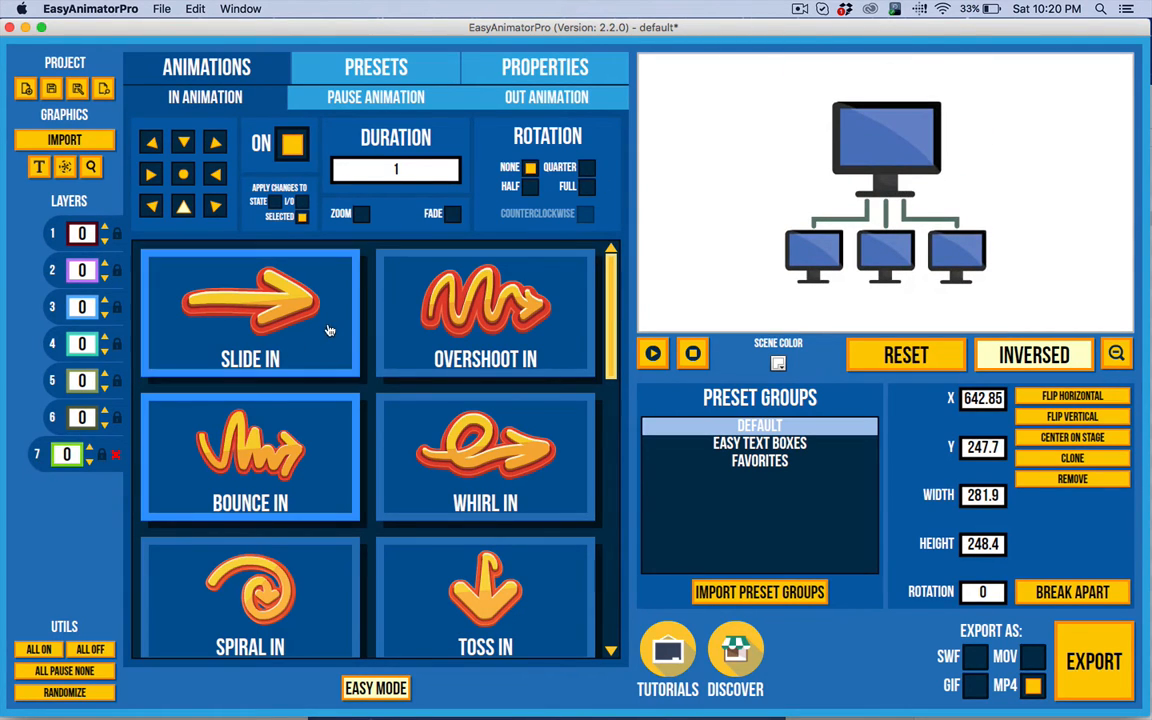
- Turn on I/O for applying in-animation changes and apply the Glitch pause animation to the whole state
left_click(302, 202)
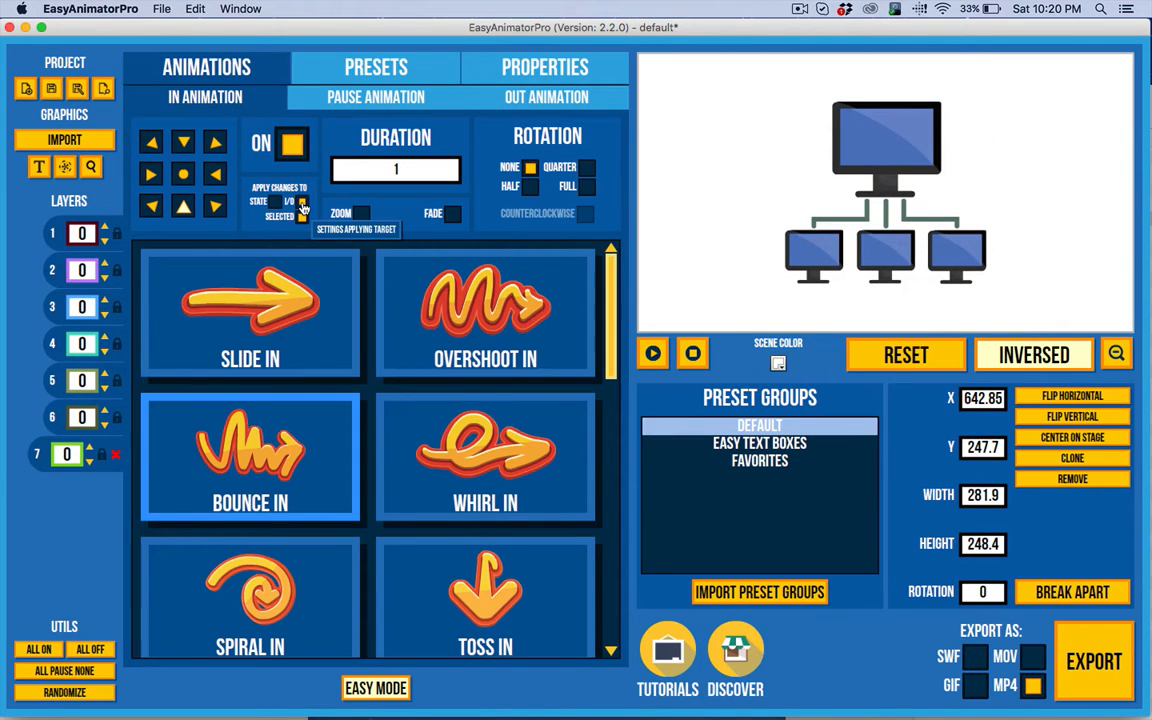
left_click(323, 102)
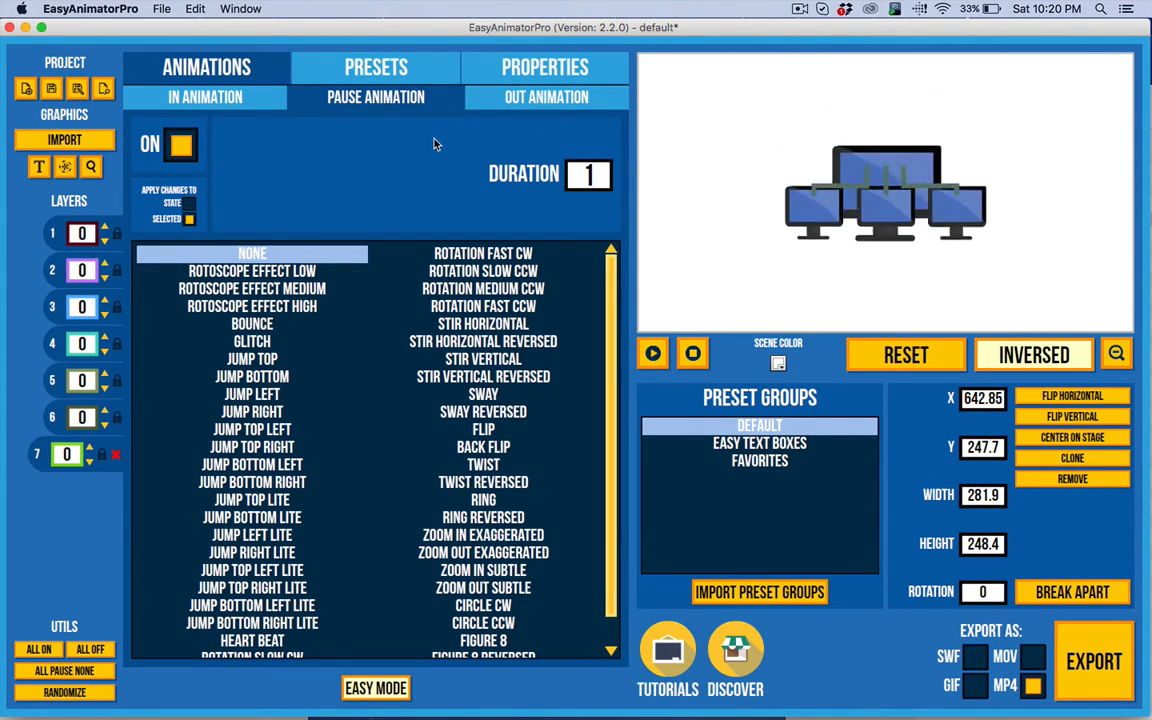
left_click(189, 205)
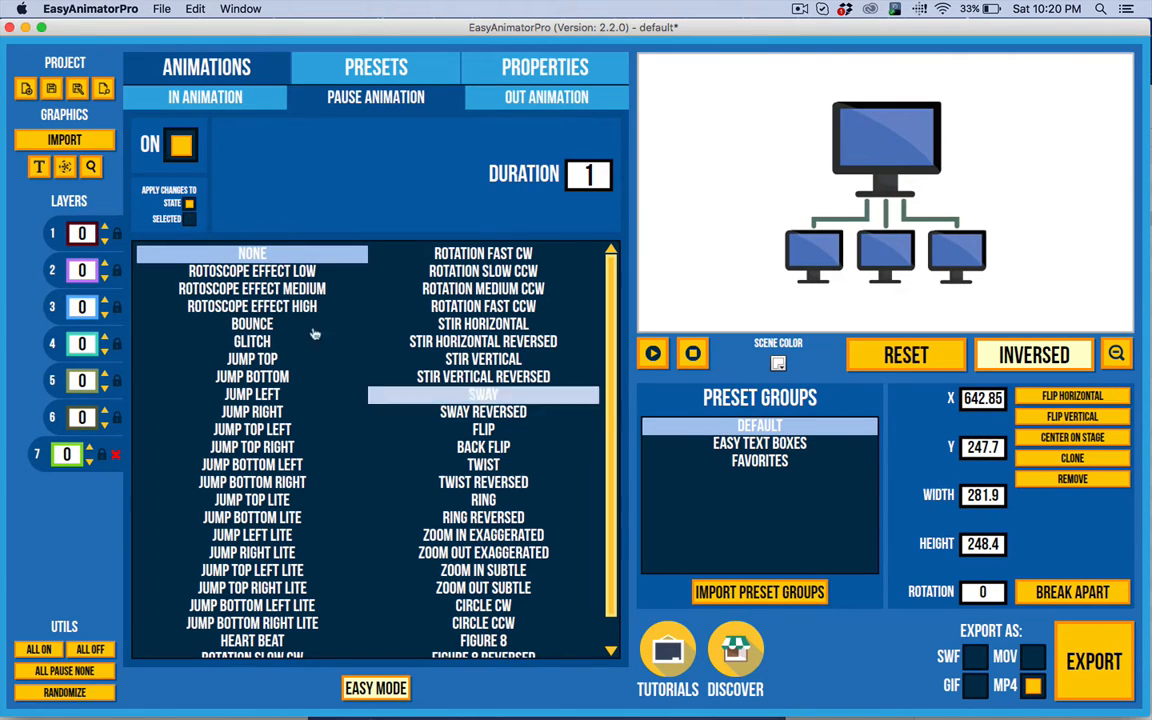
left_click(267, 343)
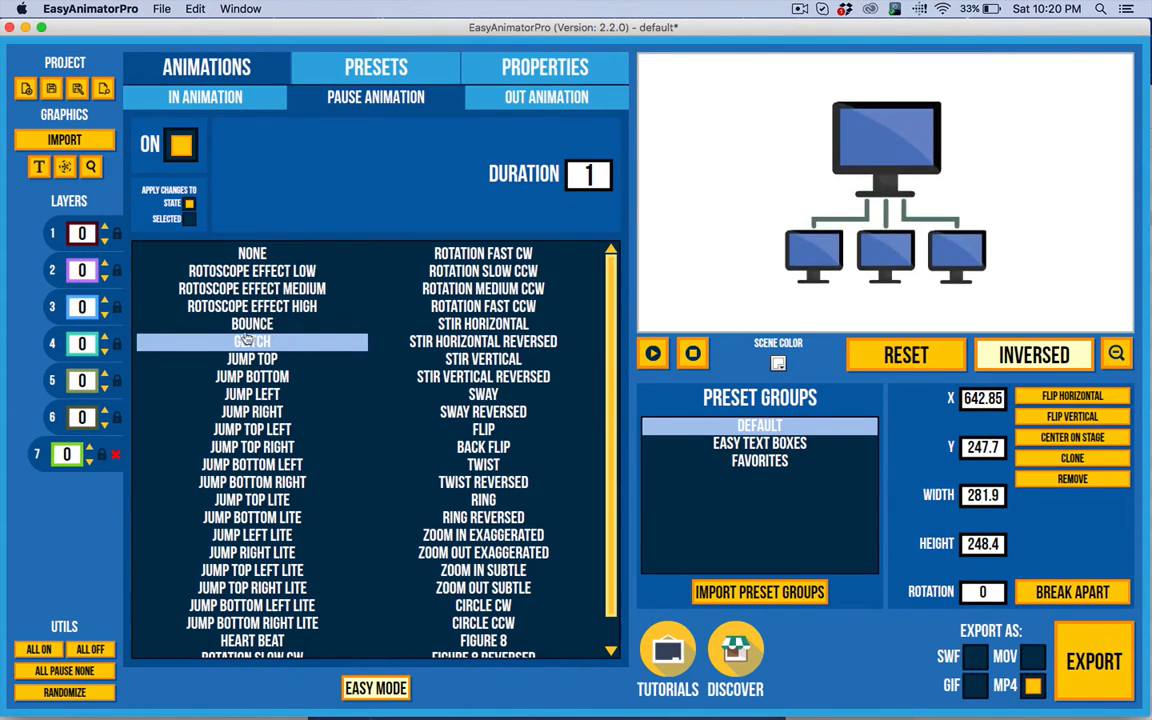
- Set the pause duration to 4 and apply the Sway pause animation to the selected large monitor only
left_click_drag(597, 176, 539, 170)
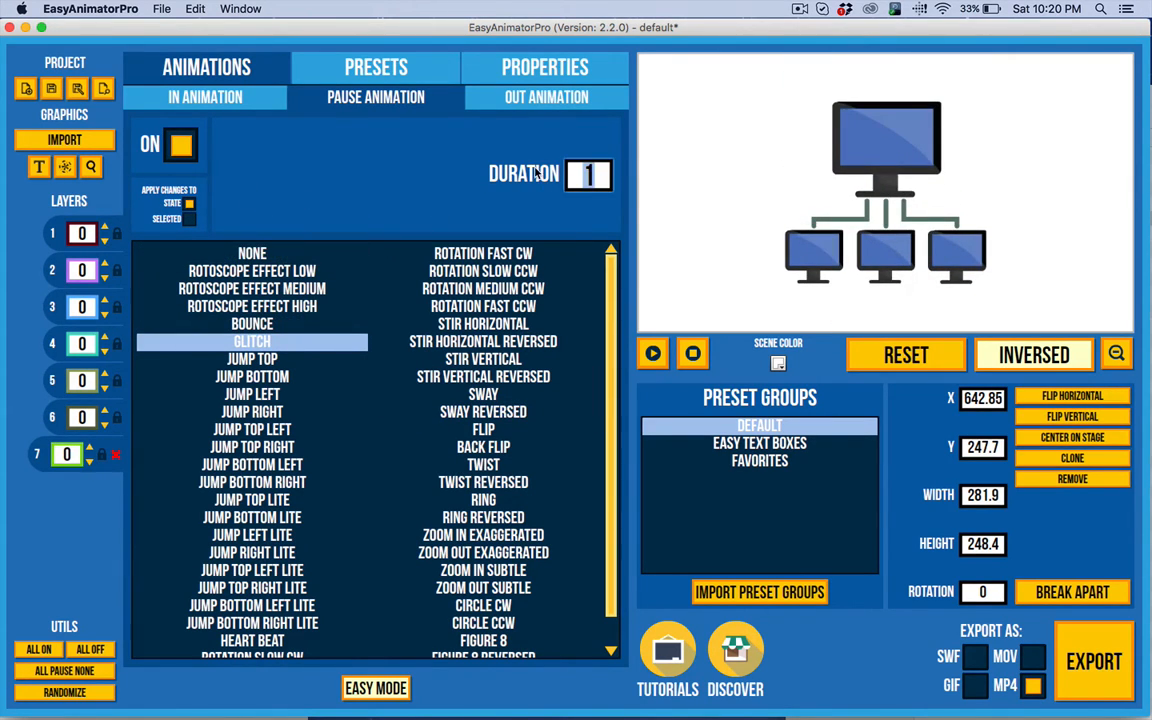
type("4")
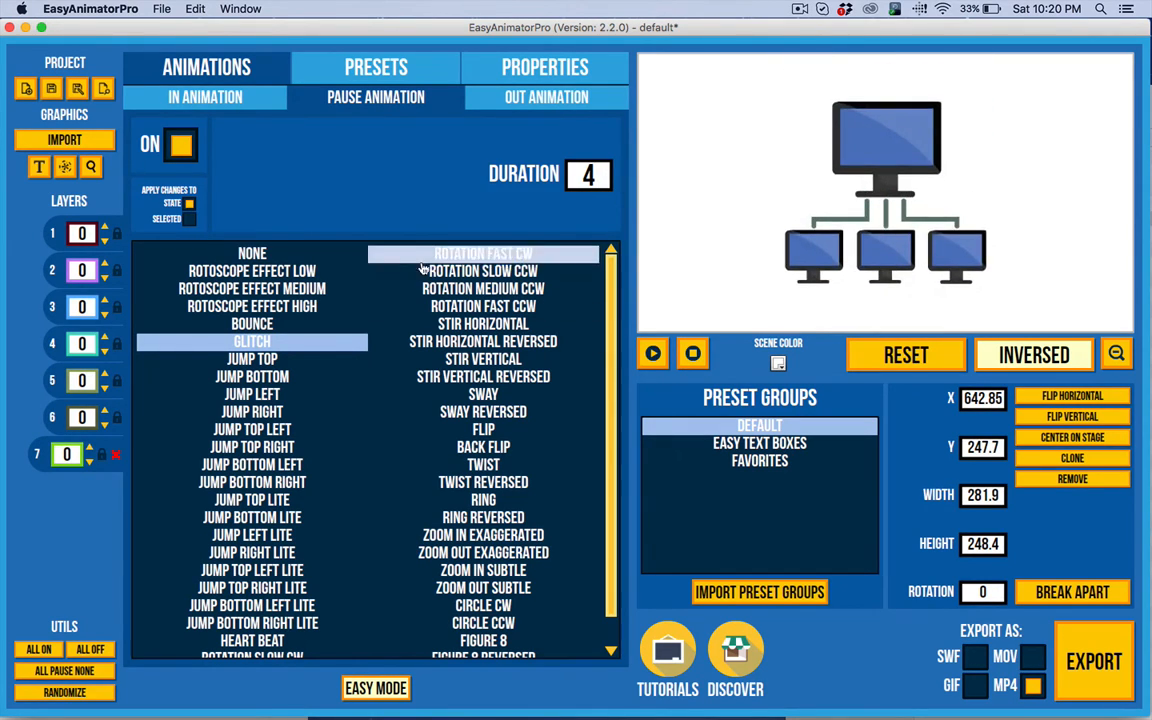
left_click(189, 218)
left_click(480, 396)
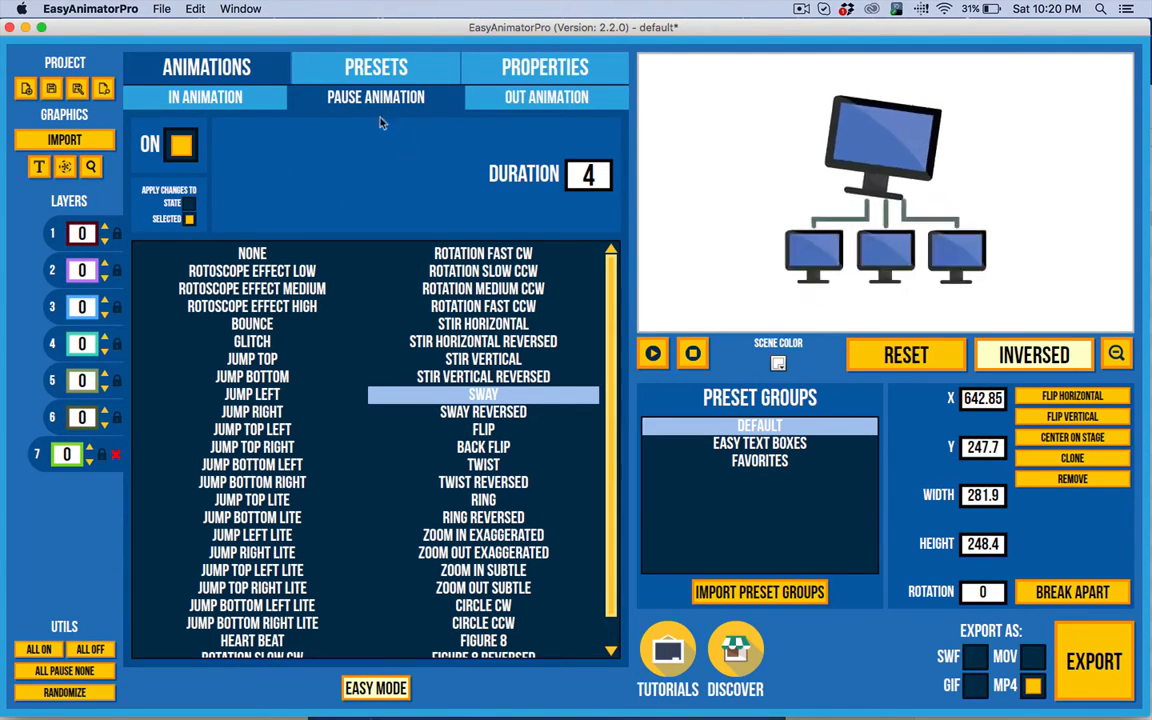
- Glance at the presets and check which pause animation is assigned to layers 1 and 2
left_click(360, 68)
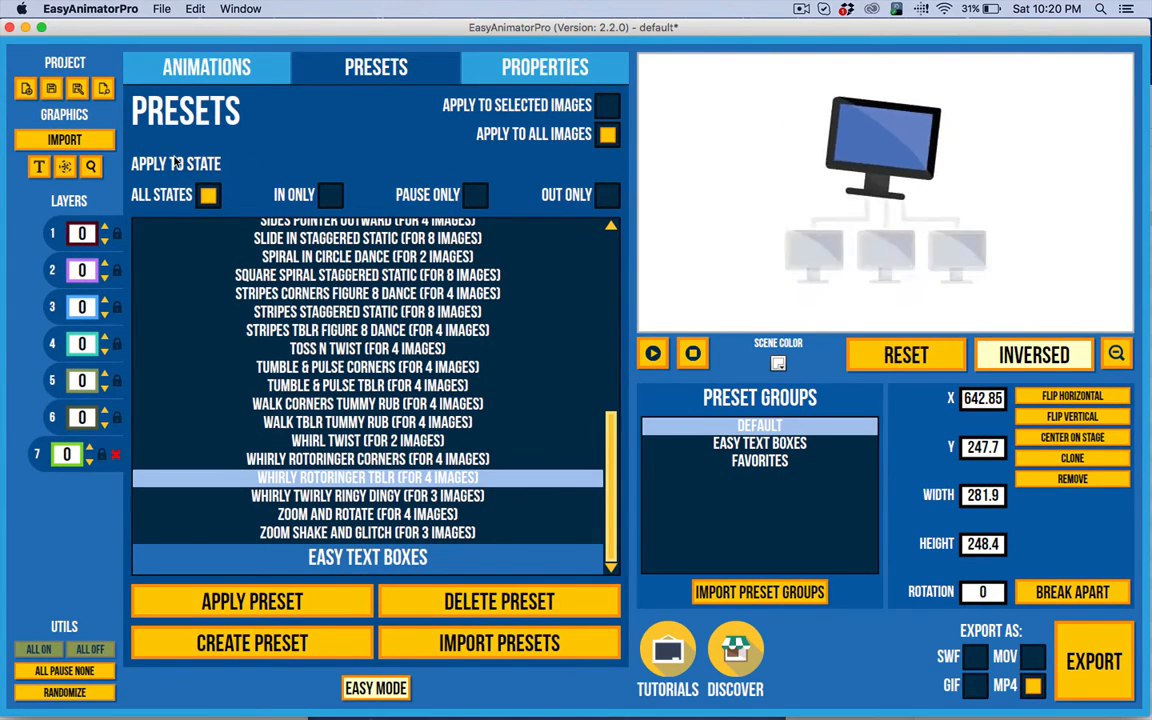
left_click(206, 67)
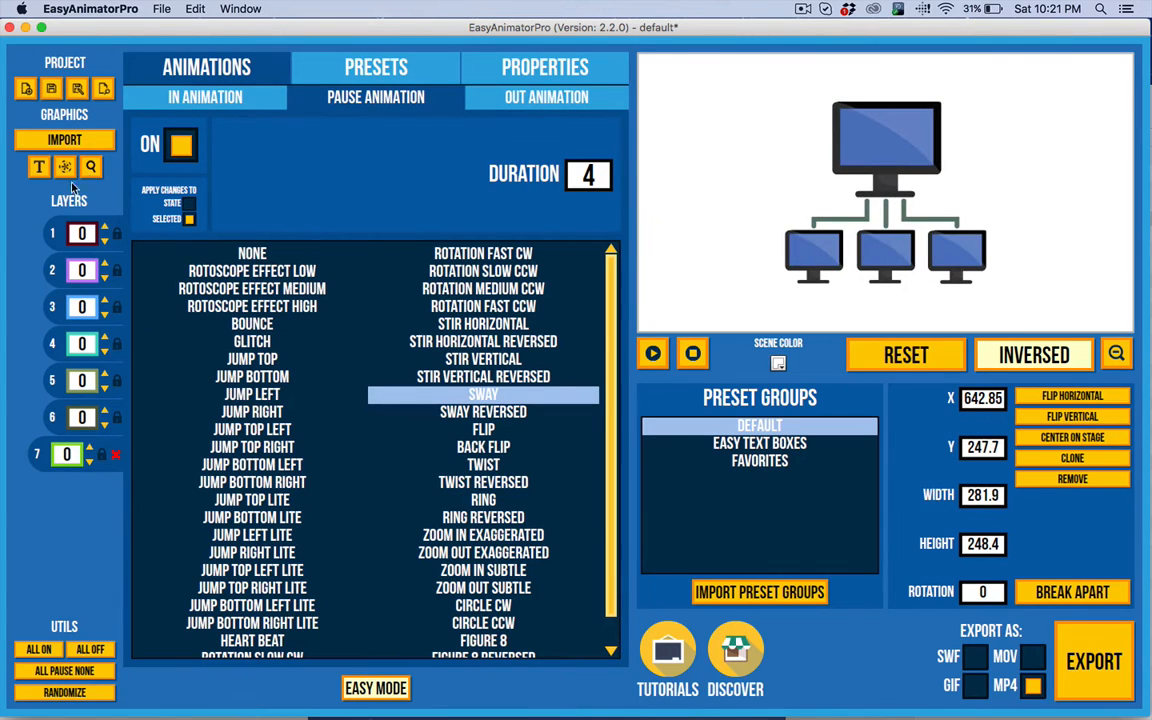
left_click(52, 233)
left_click(52, 280)
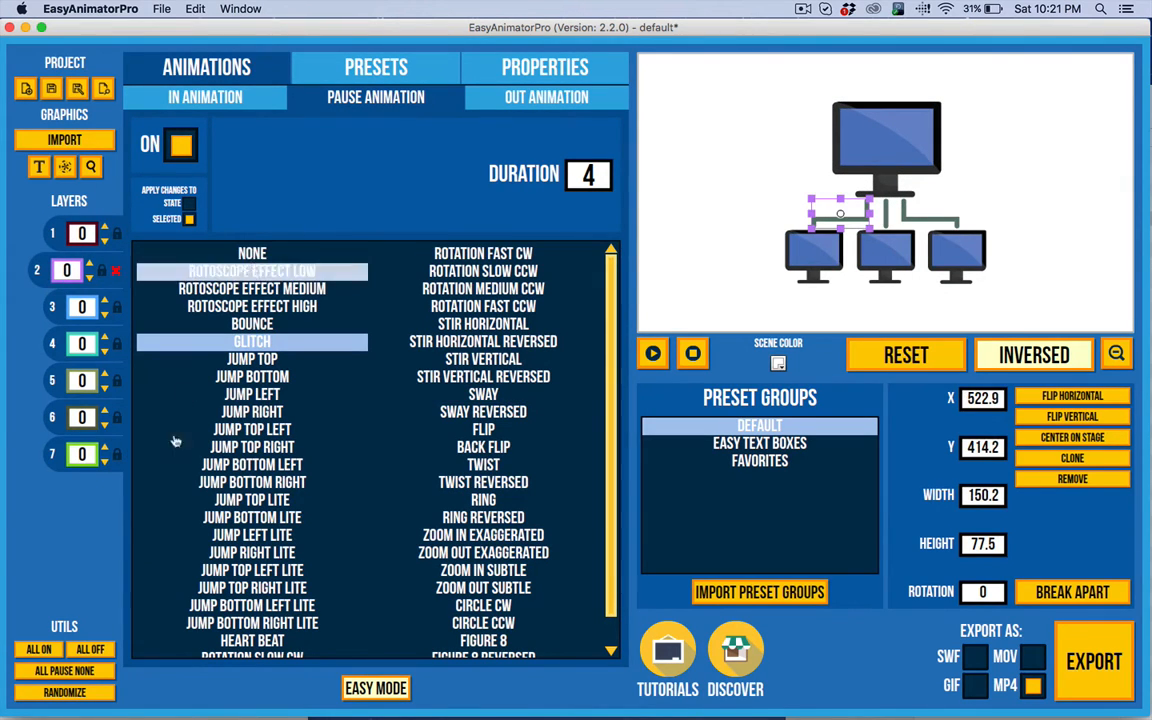
- Apply the Toss N Twist (for 4 images) preset to all states of all images
left_click(385, 66)
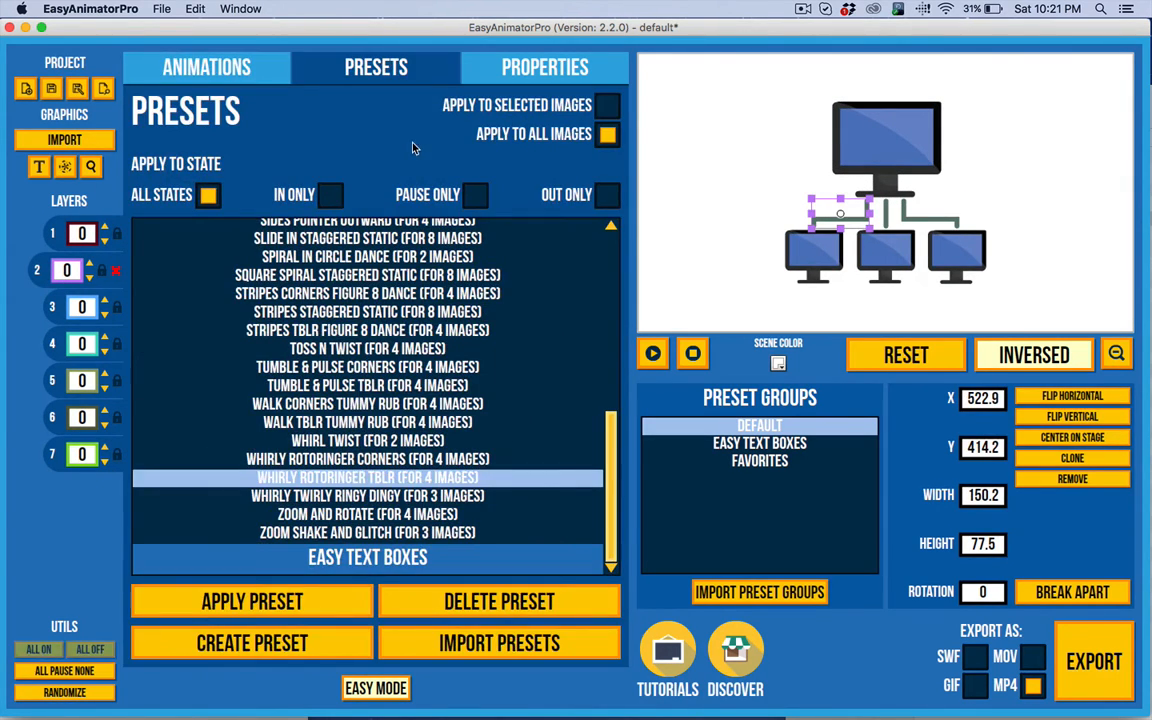
left_click(347, 350)
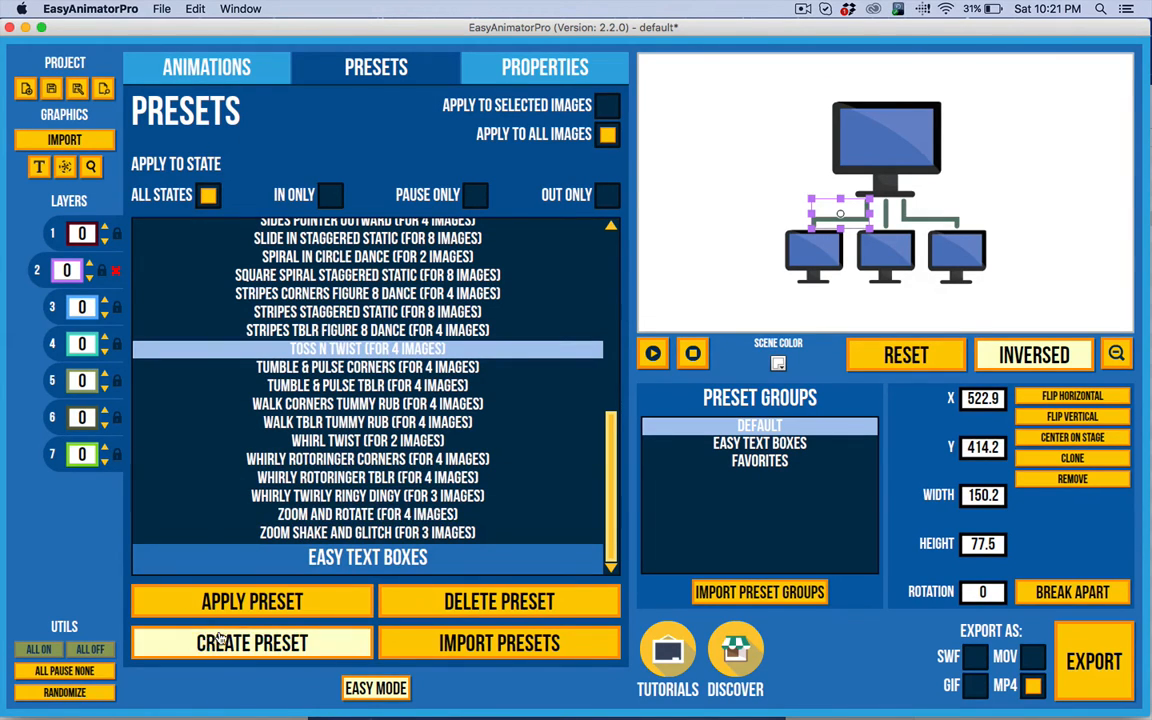
left_click(210, 601)
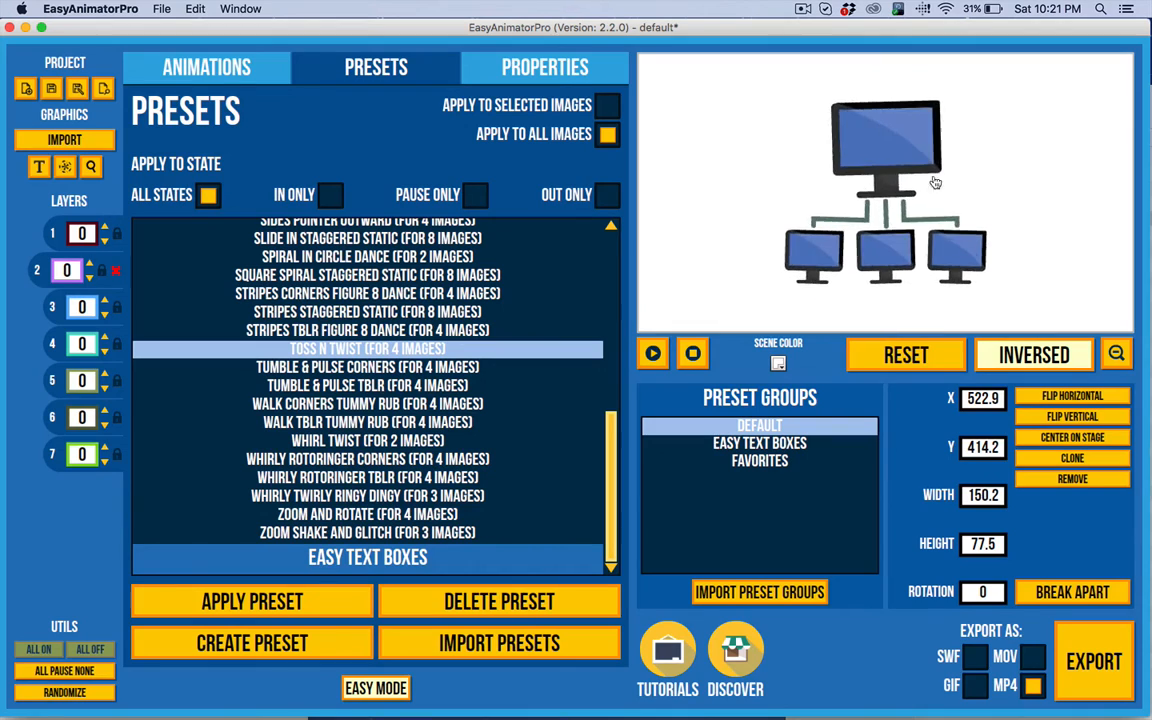
- Select the large monitor on the stage and set its pause animation to None
left_click(889, 150)
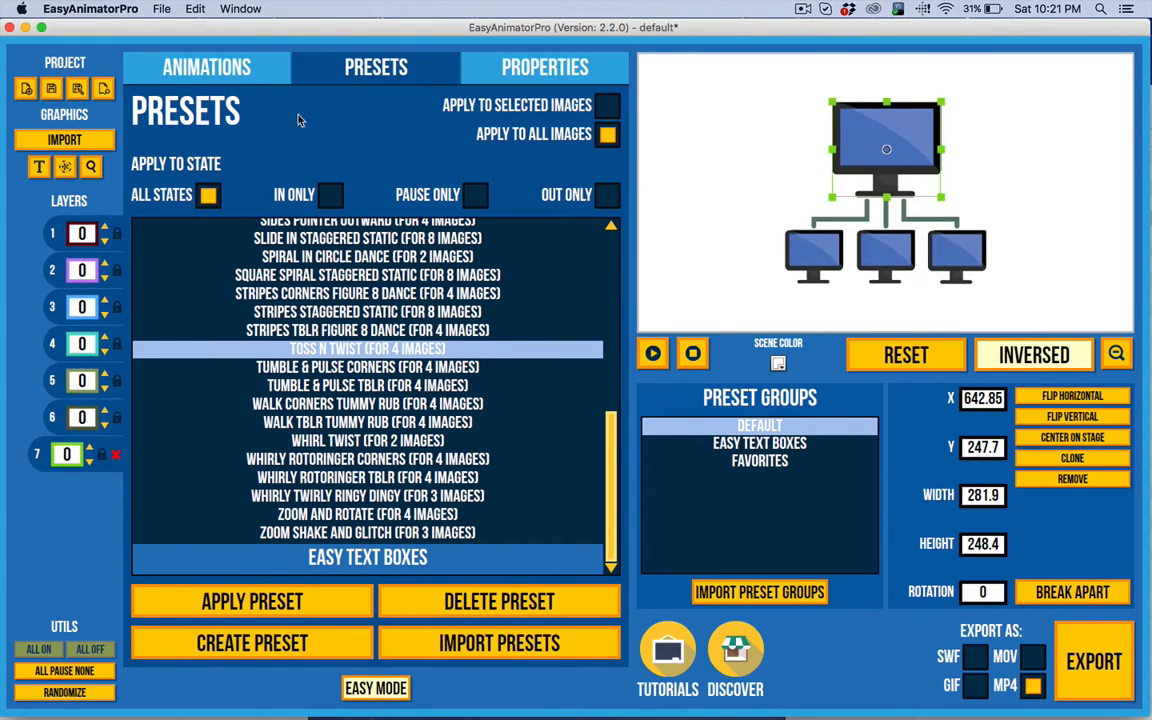
left_click(206, 67)
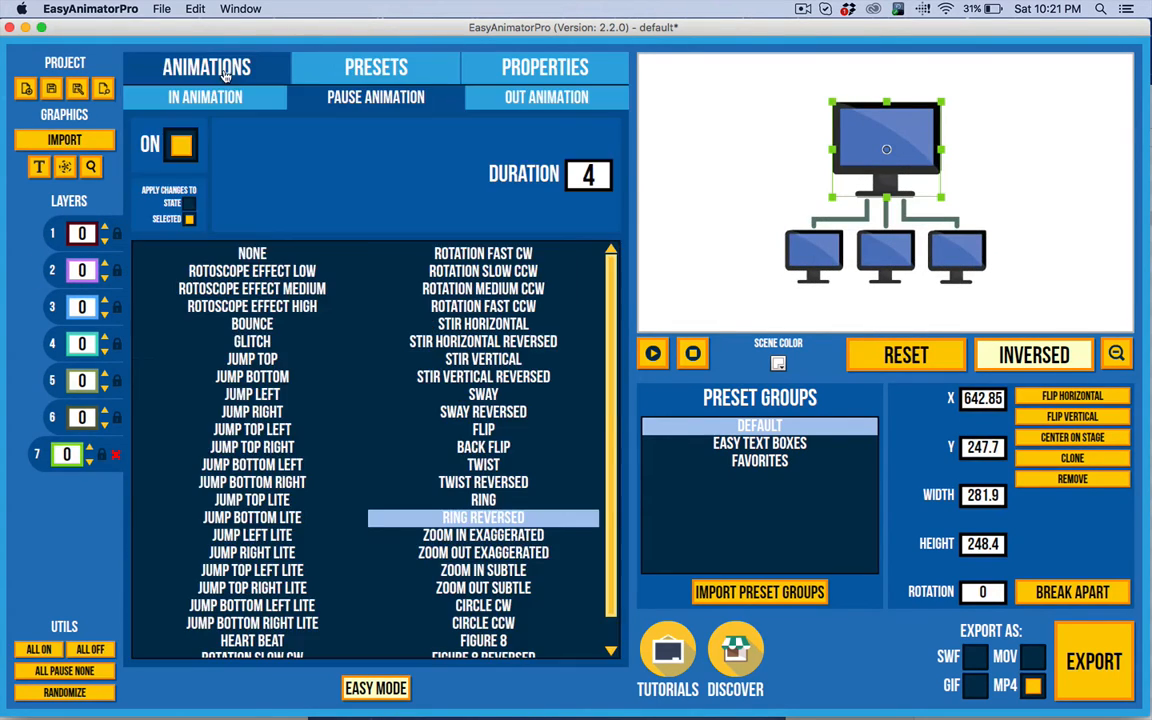
left_click(243, 256)
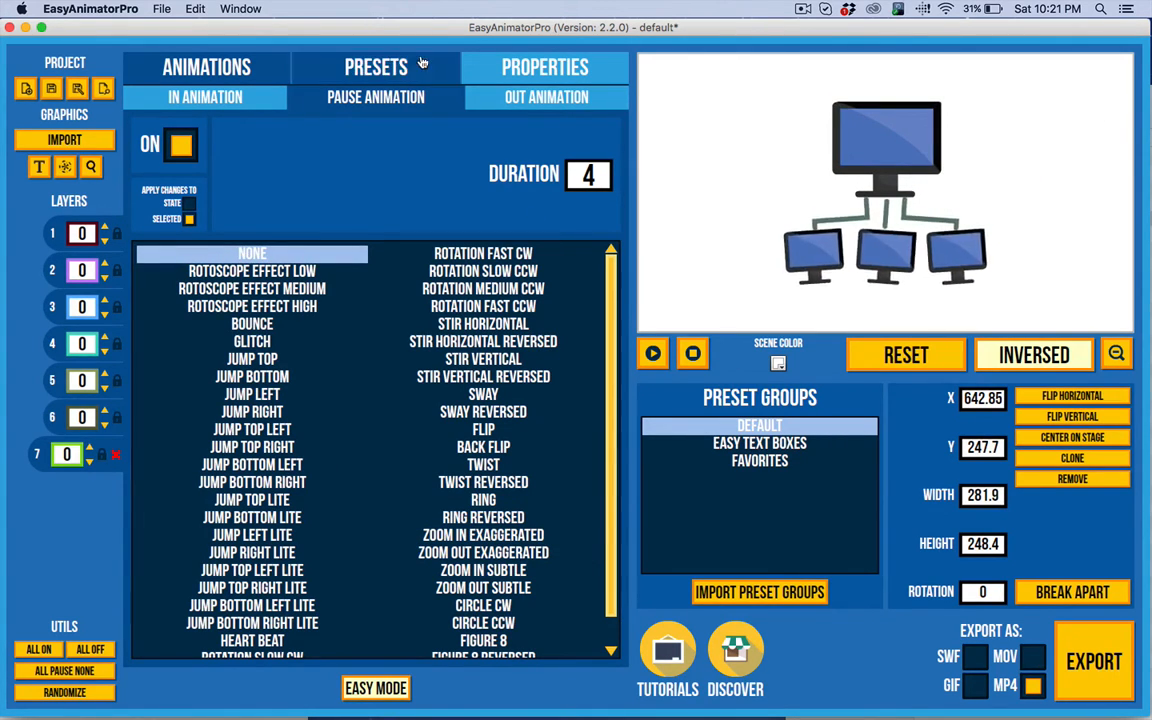
- Turn off the out animation for all graphics using the All Off utility
left_click(376, 66)
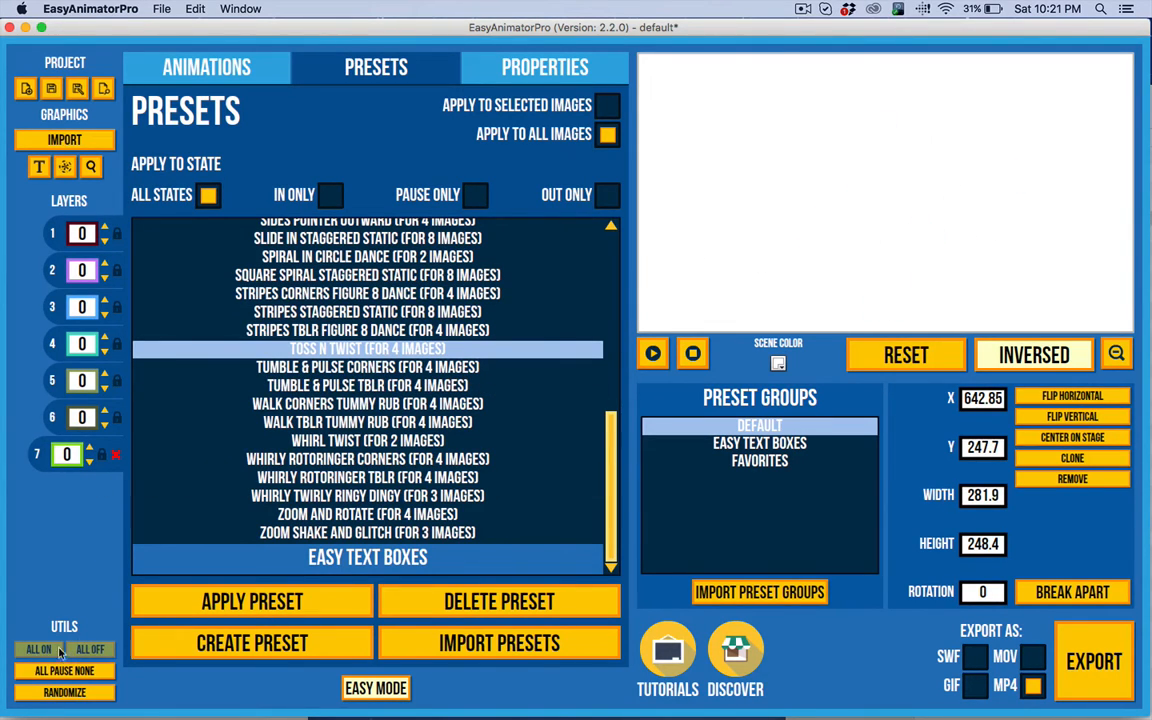
left_click(228, 68)
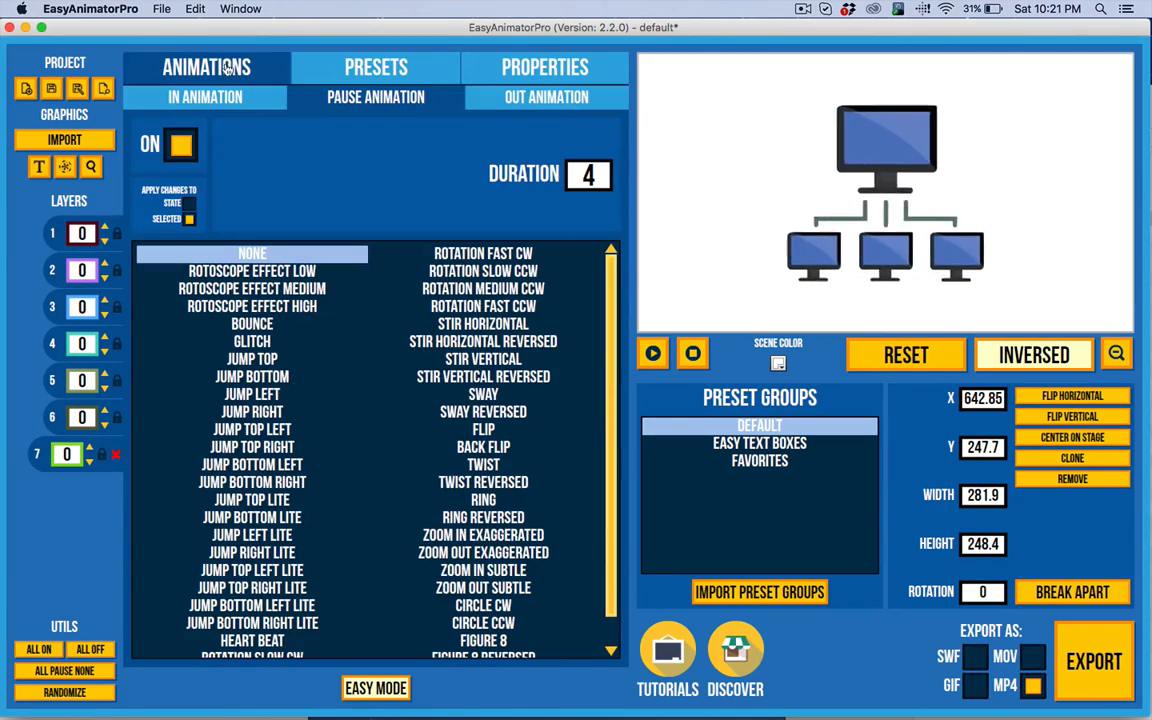
left_click(546, 97)
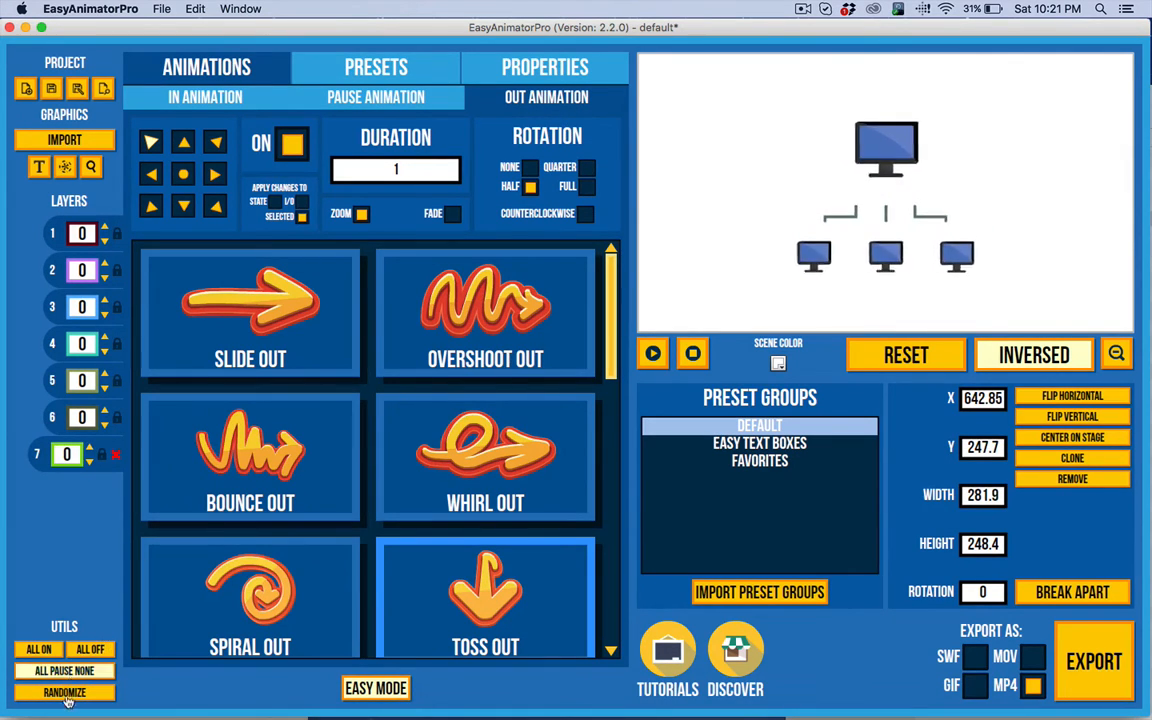
left_click(90, 650)
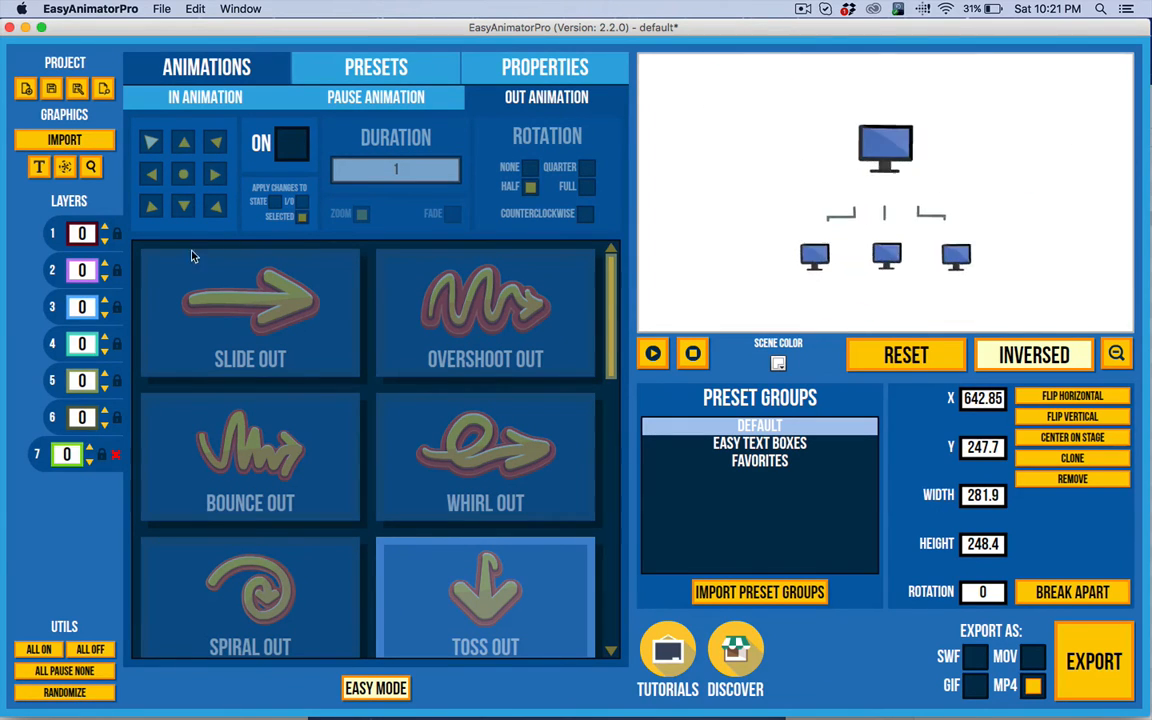
- Review the large monitor's in and pause animation settings, including the full list of in animations, and open the presets
left_click(198, 104)
left_click(378, 100)
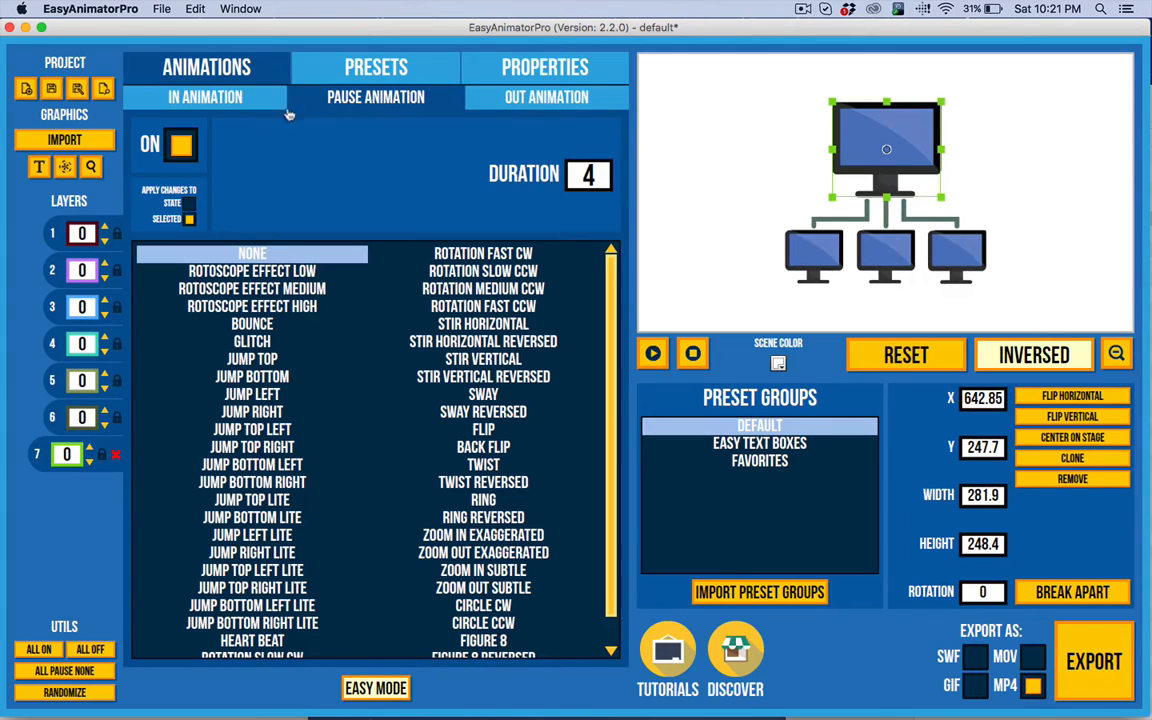
left_click(243, 108)
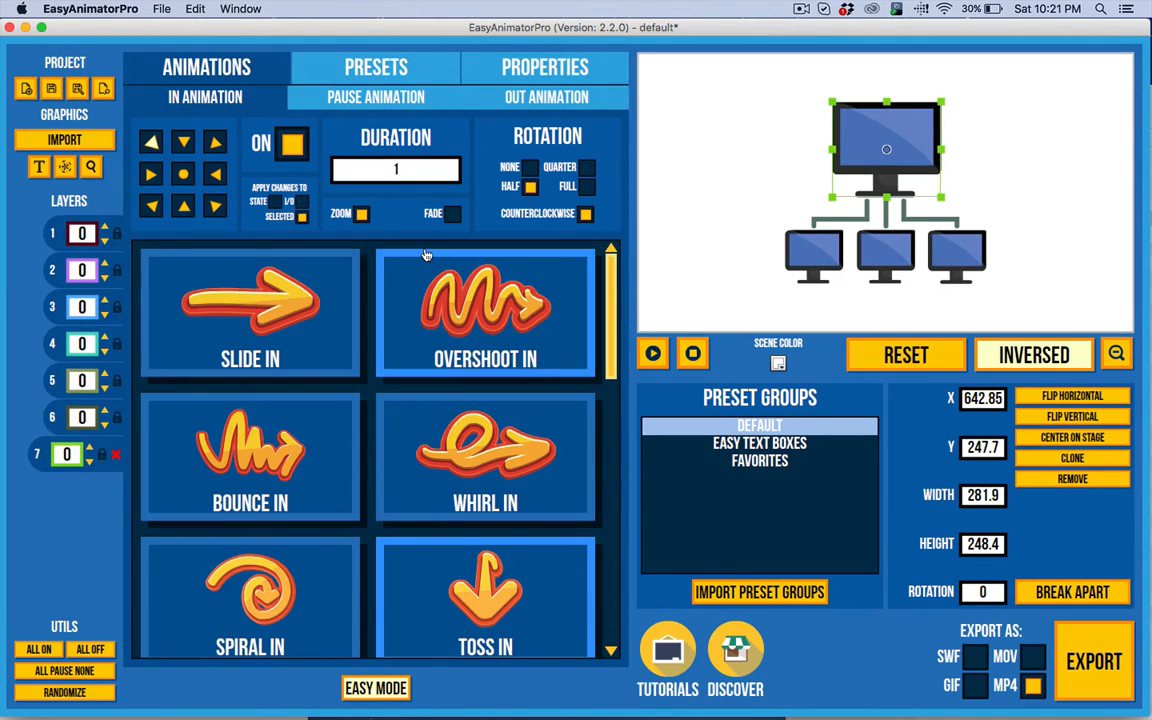
left_click(347, 114)
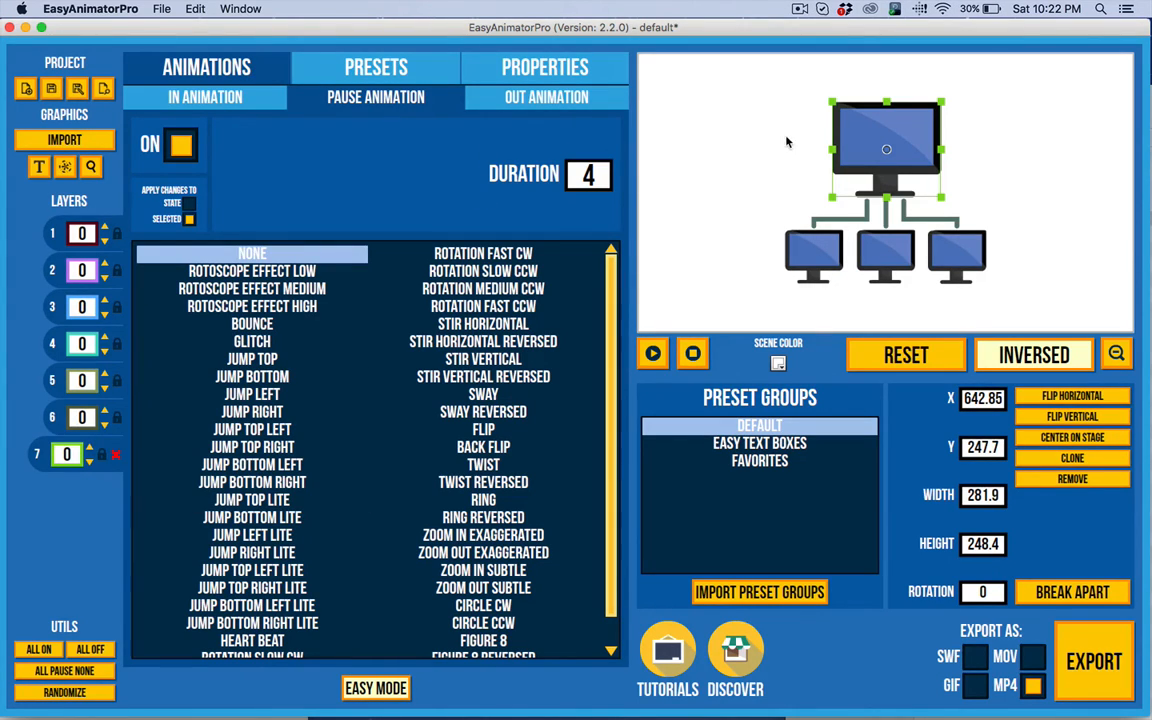
left_click(206, 92)
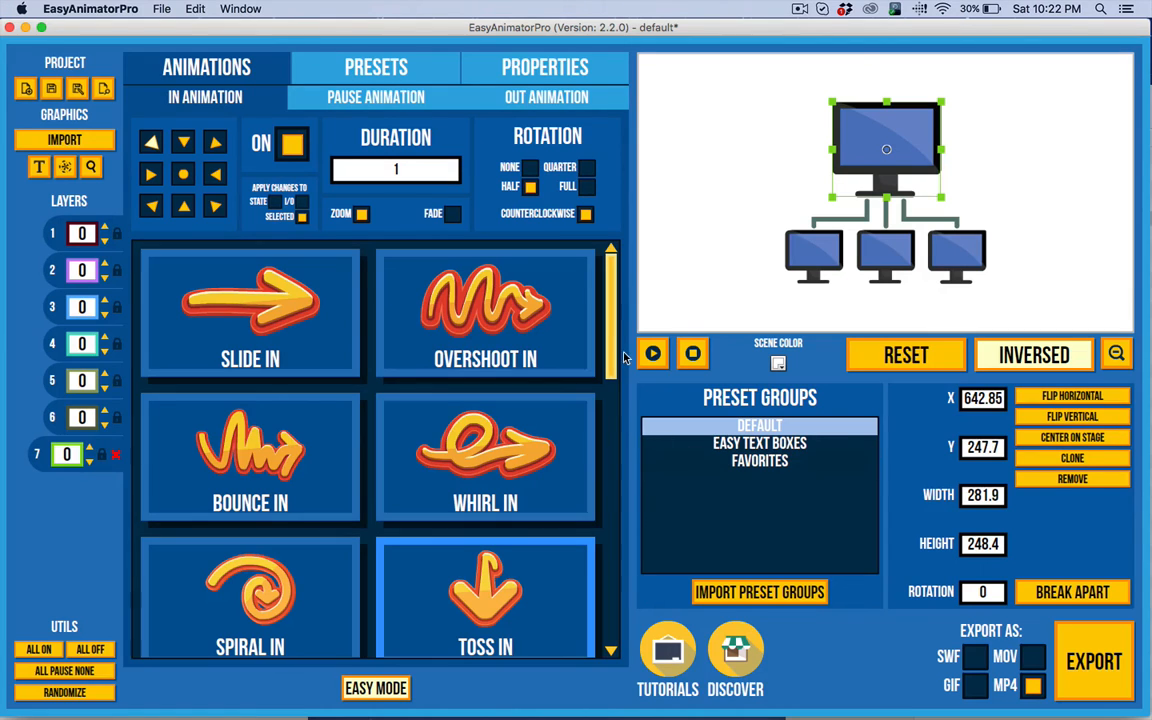
left_click_drag(614, 361, 608, 640)
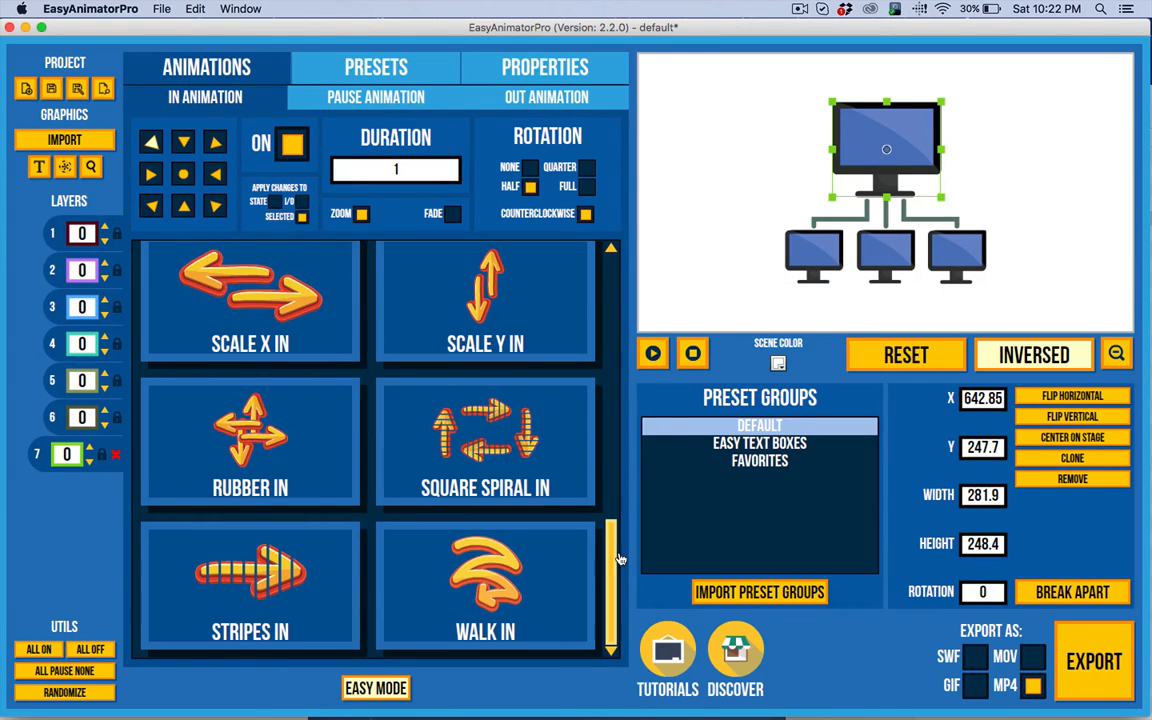
scroll(620, 560, "up", 10)
left_click(374, 72)
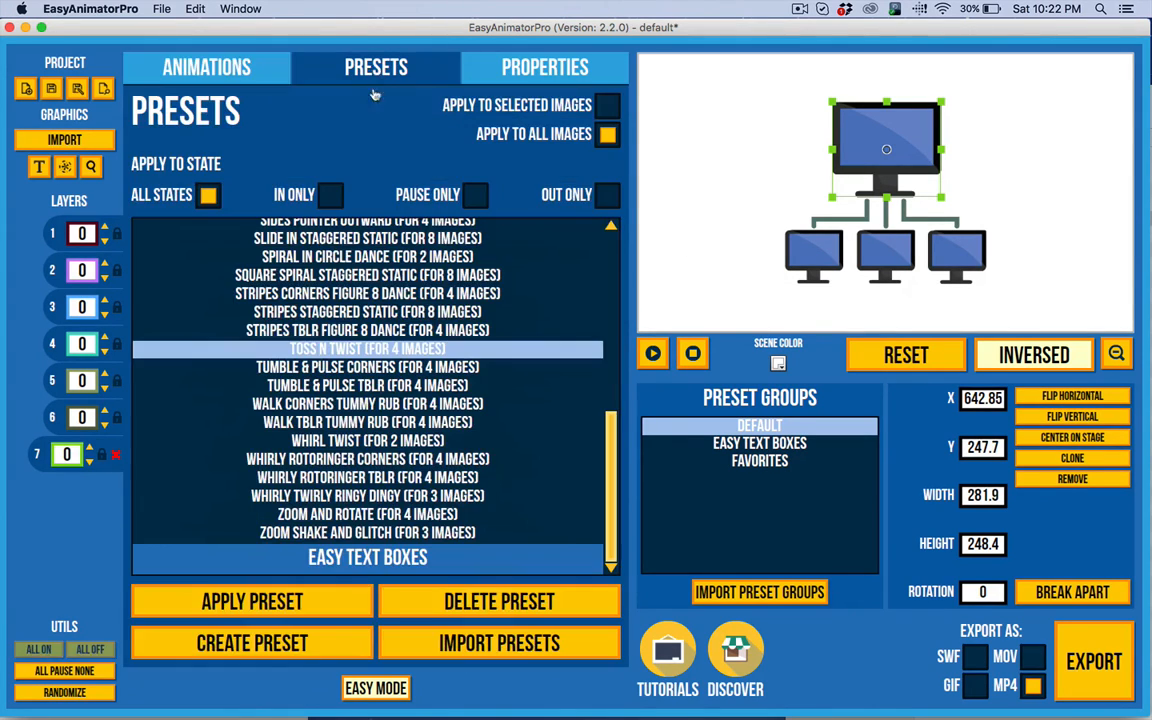